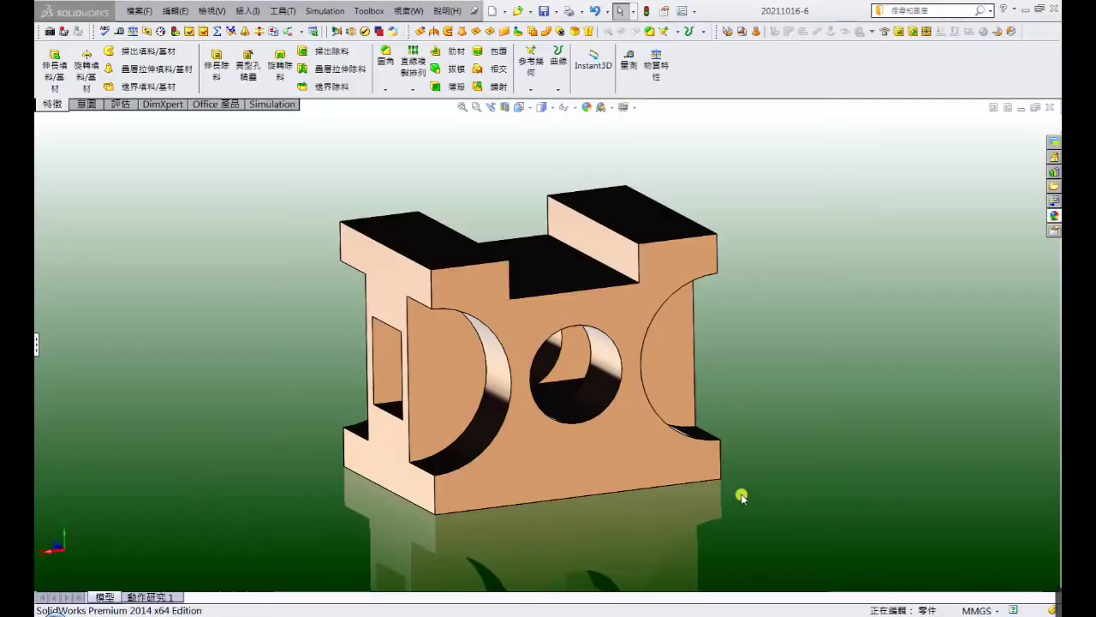
Orbit the finished pink block to inspect every side, then bring up the exercise-241 drawing
middle_click_drag(741, 497, 764, 469)
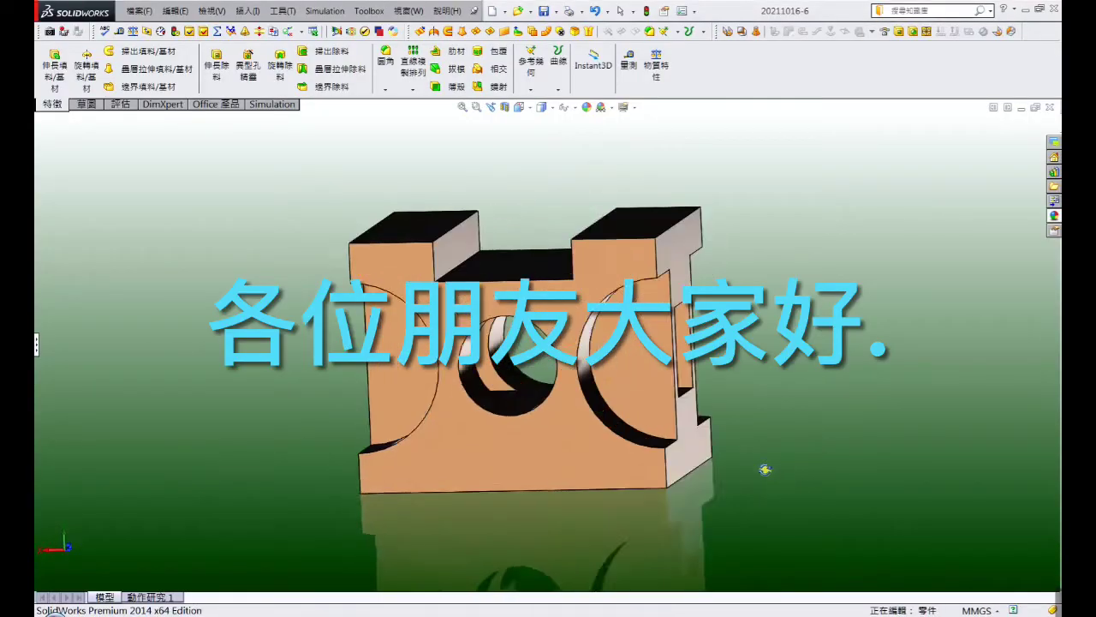
mouse_move(765, 470)
middle_mouse_down()
mouse_move(534, 540)
mouse_move(560, 504)
mouse_move(588, 545)
mouse_move(648, 508)
mouse_move(839, 511)
mouse_move(672, 522)
mouse_move(543, 566)
mouse_move(560, 540)
mouse_move(575, 576)
middle_mouse_up()
mouse_move(580, 511)
middle_mouse_down()
mouse_move(570, 472)
mouse_move(583, 448)
mouse_move(549, 471)
mouse_move(465, 483)
mouse_move(330, 454)
mouse_move(360, 463)
mouse_move(340, 567)
middle_mouse_up()
mouse_move(572, 518)
middle_mouse_down()
mouse_move(614, 416)
mouse_move(594, 387)
middle_mouse_up()
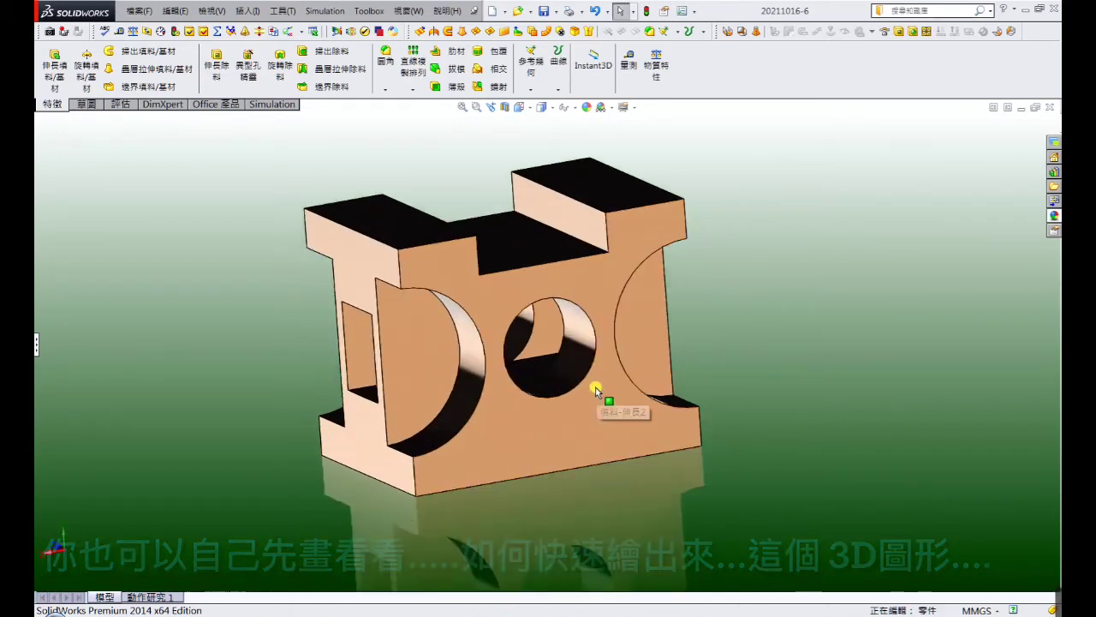
mouse_move(612, 465)
middle_mouse_down()
mouse_move(604, 435)
mouse_move(588, 470)
mouse_move(611, 460)
mouse_move(607, 472)
middle_mouse_up()
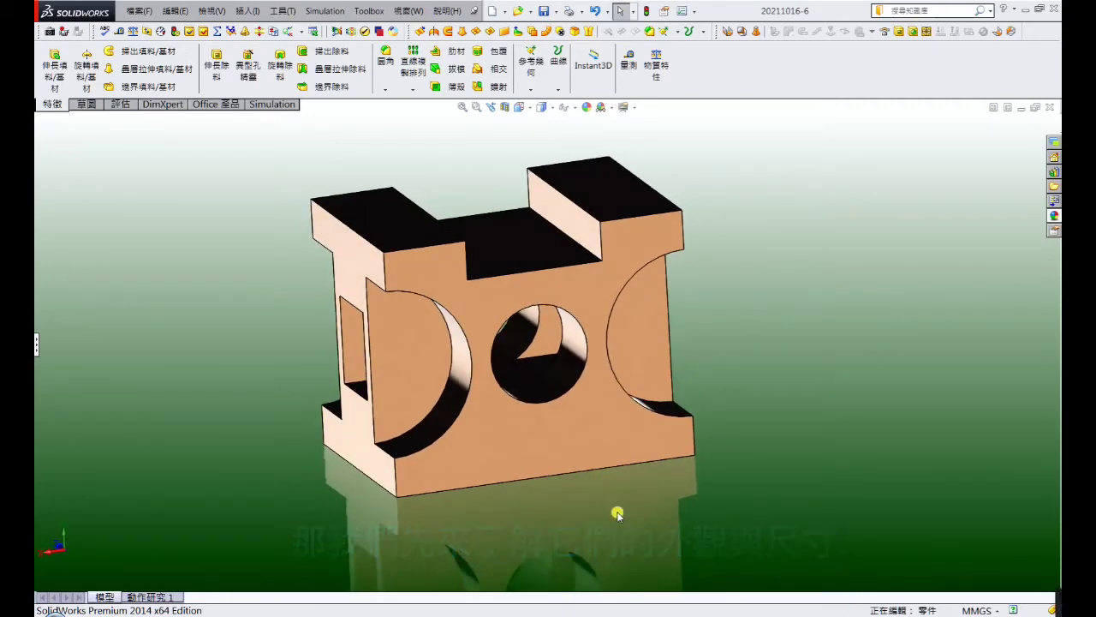
key("alt+Tab")
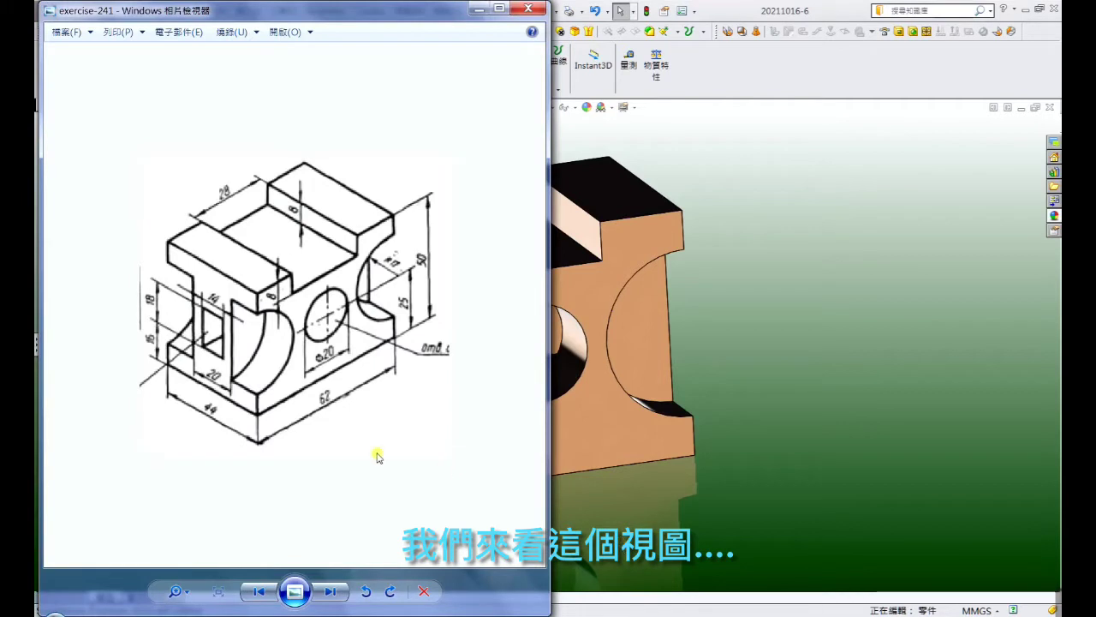
Maximize the exercise-241 drawing in Photo Viewer, then orbit the SolidWorks part again
left_click(498, 7)
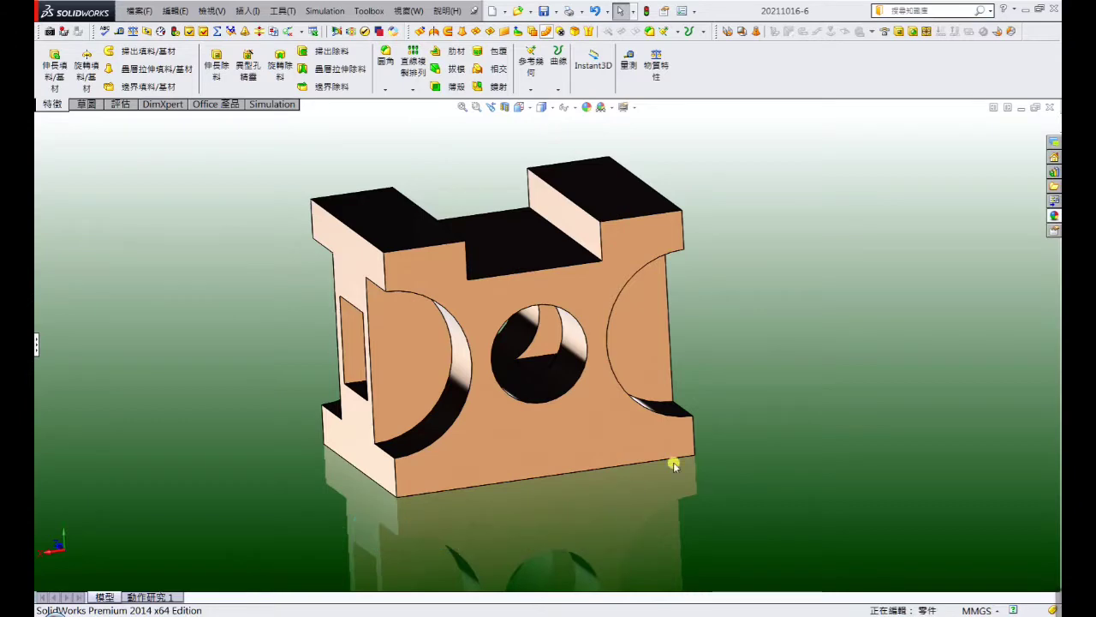
mouse_move(673, 462)
middle_mouse_down()
mouse_move(778, 412)
mouse_move(759, 443)
mouse_move(763, 355)
mouse_move(753, 351)
middle_mouse_up()
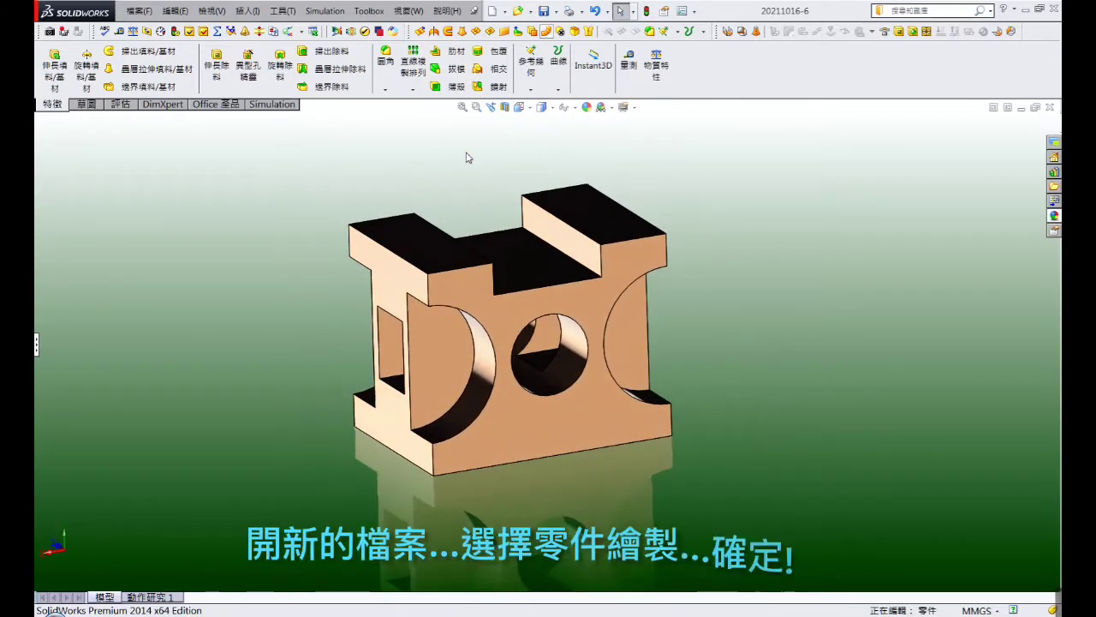
Create a new part and begin a Front Plane sketch using Center Rectangle
left_click(494, 12)
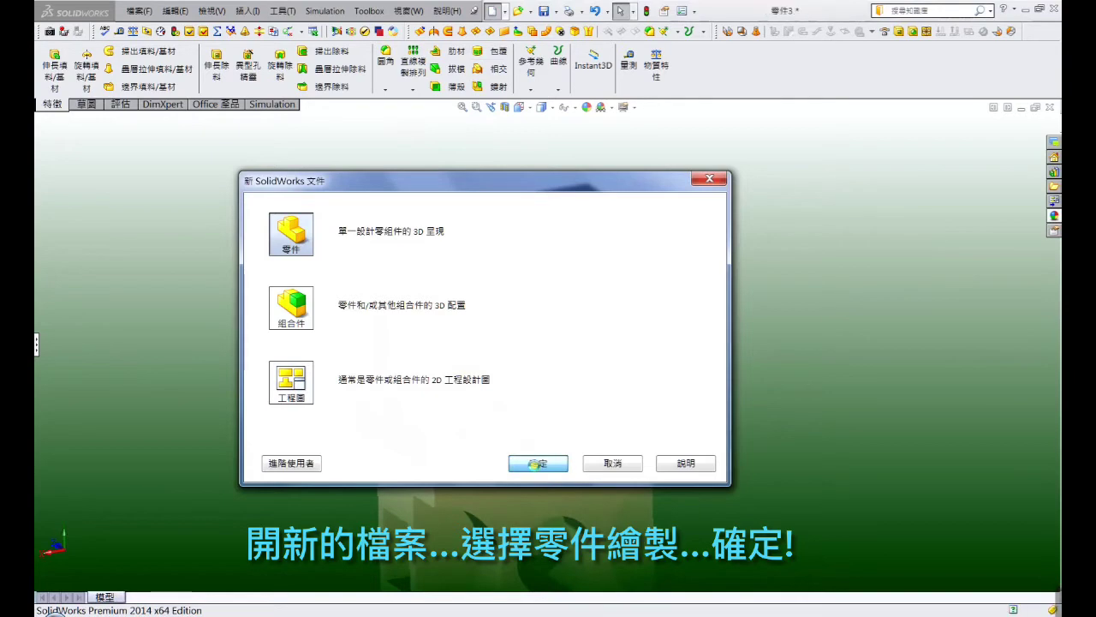
left_click(537, 464)
left_click(81, 217)
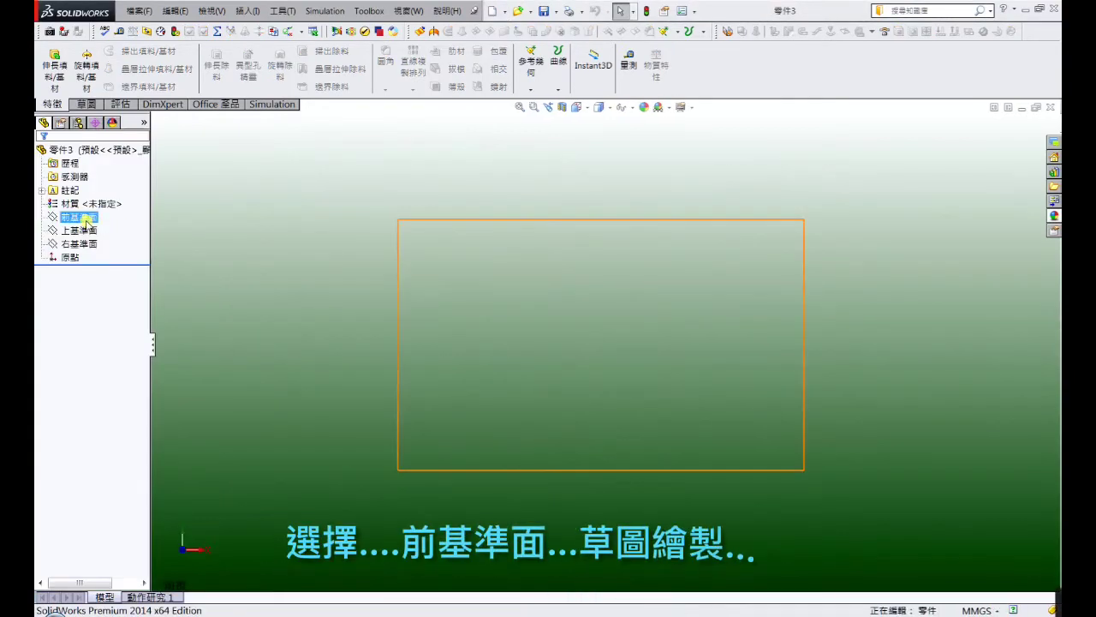
left_click(92, 203)
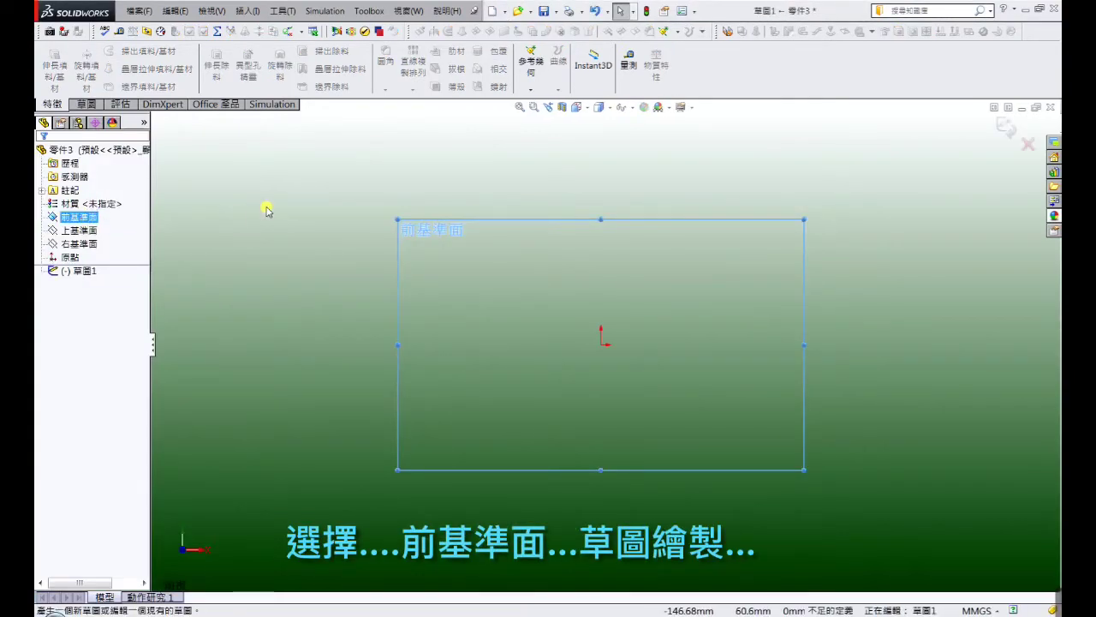
left_click(87, 104)
left_click(105, 68)
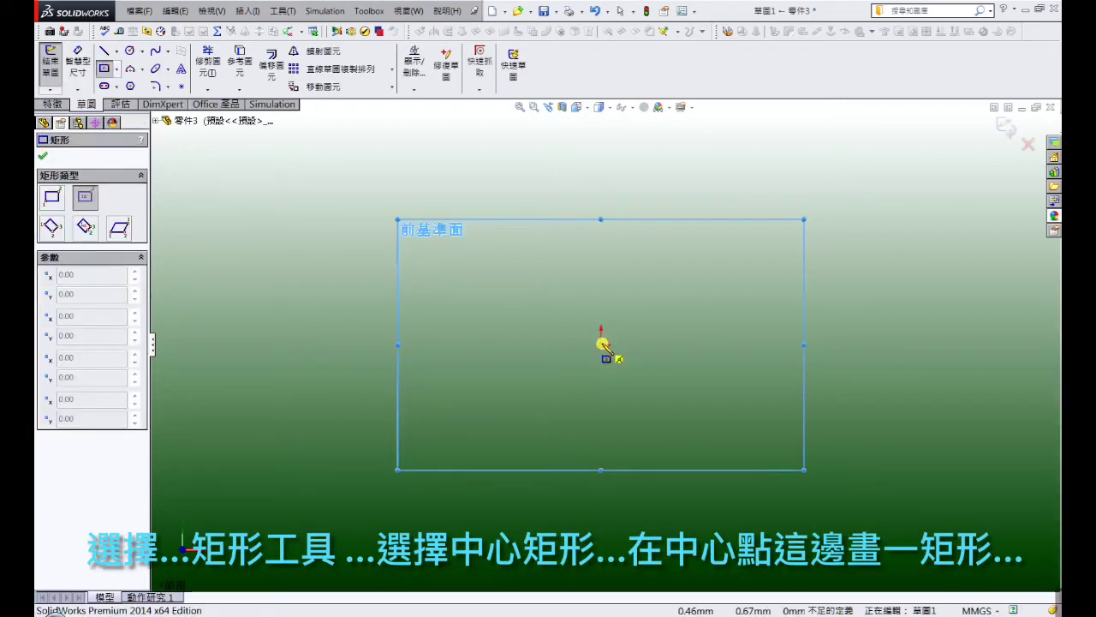
Draw a large centre rectangle at the origin and a small one on its top-edge midpoint
left_click(603, 345)
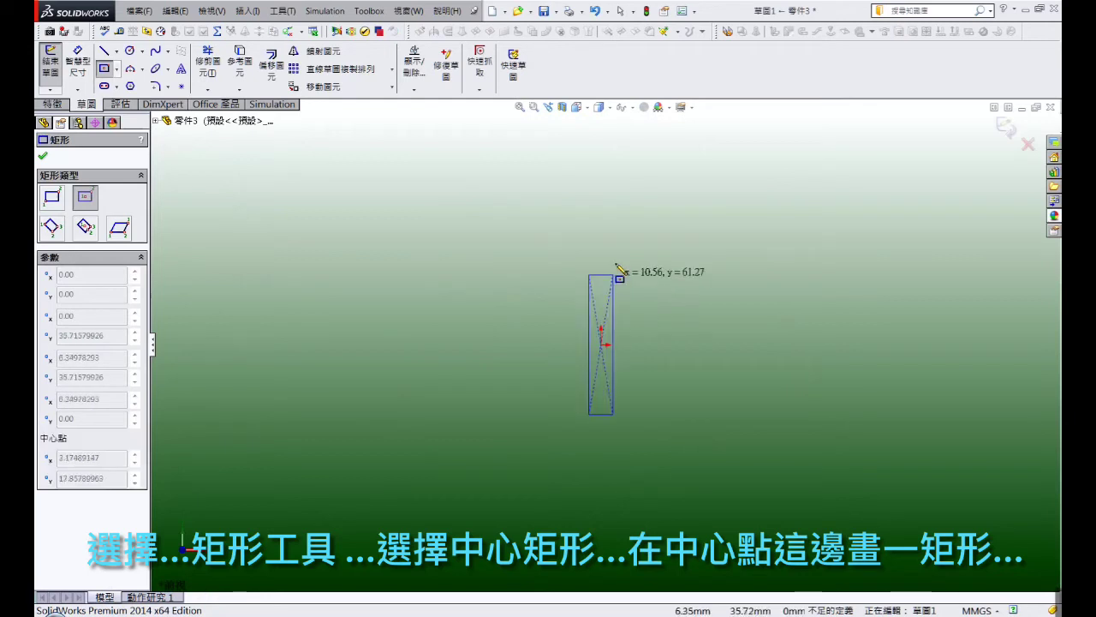
left_click(797, 216)
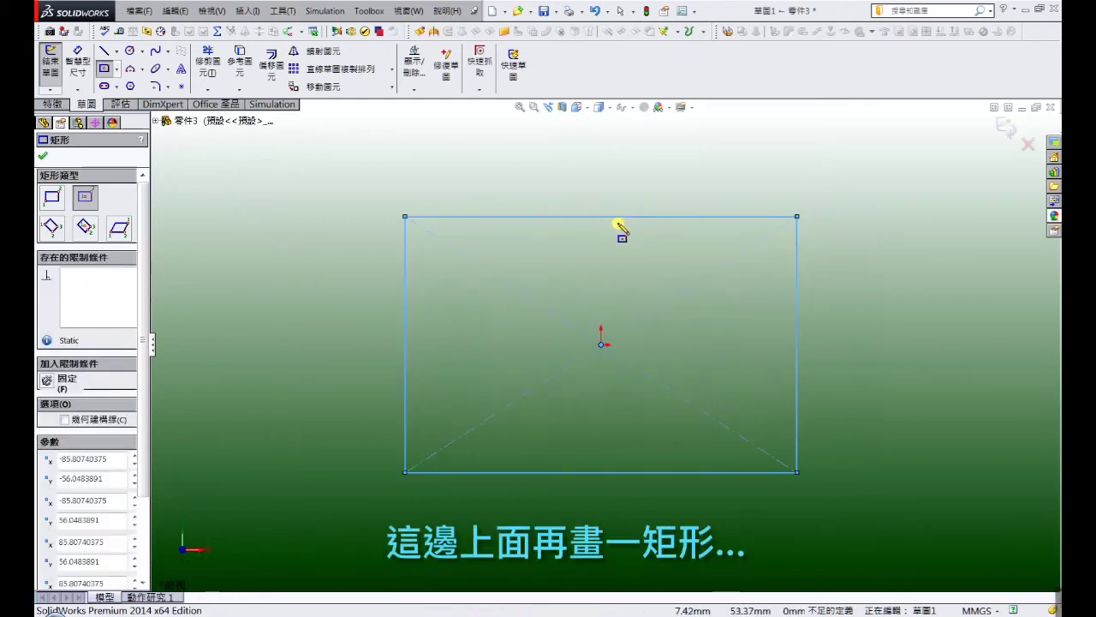
left_click(601, 217)
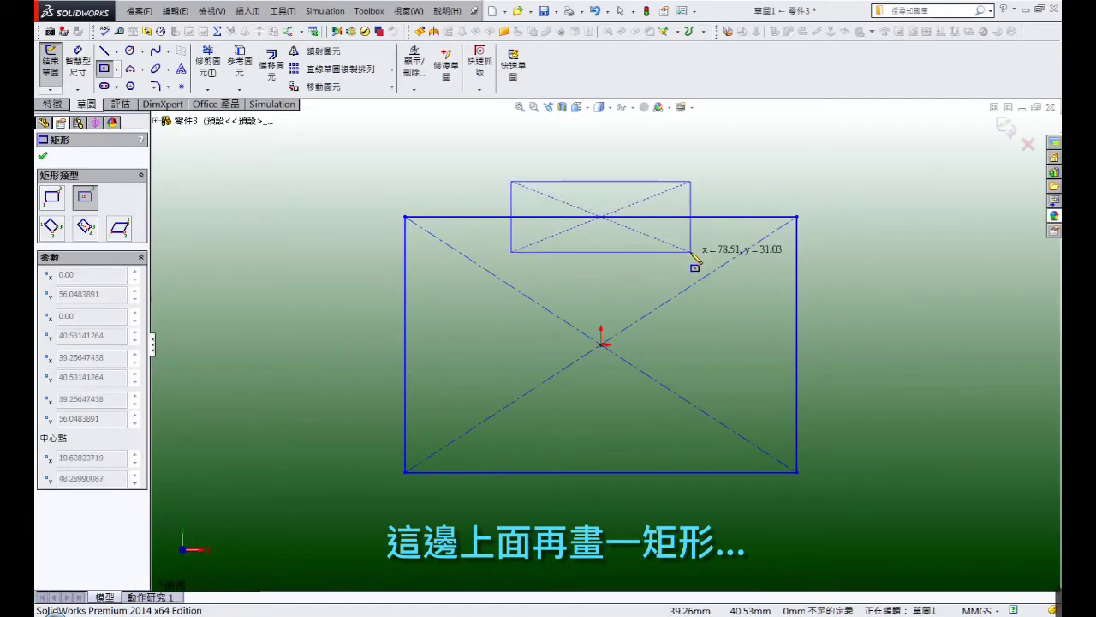
left_click(691, 252)
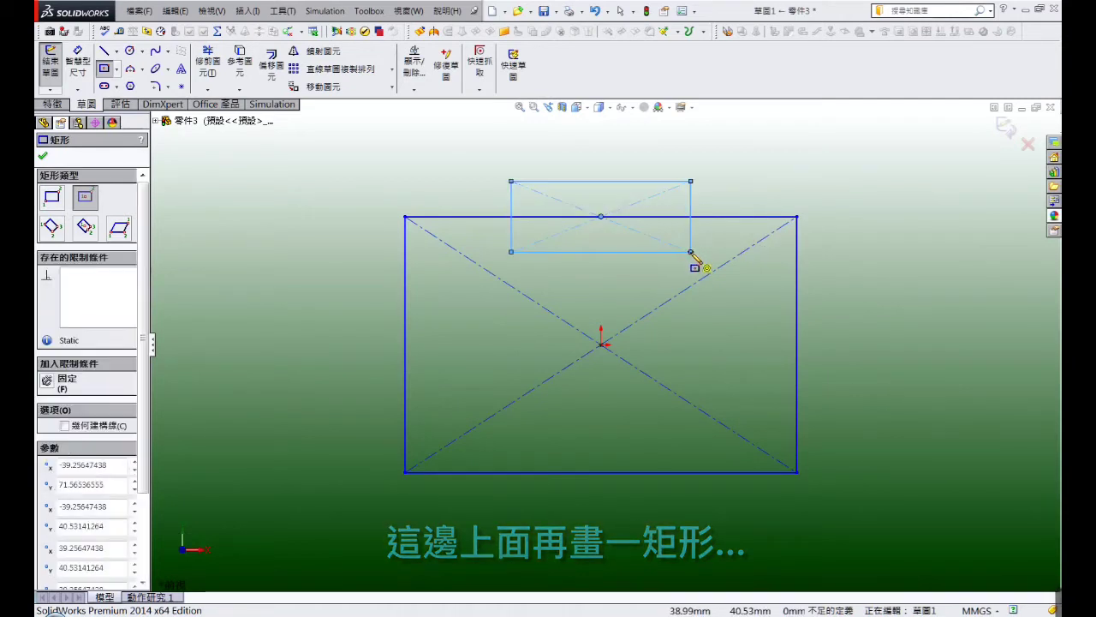
Draw circles centred on the origin and on the left and right edge midpoints
left_click(127, 52)
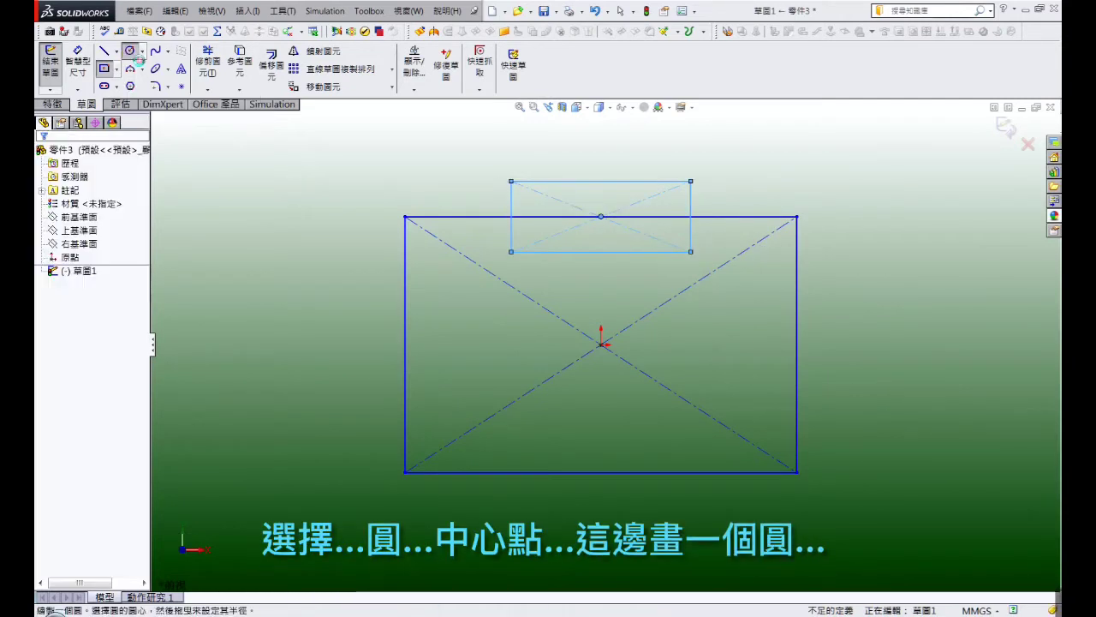
left_click(601, 344)
left_click(609, 298)
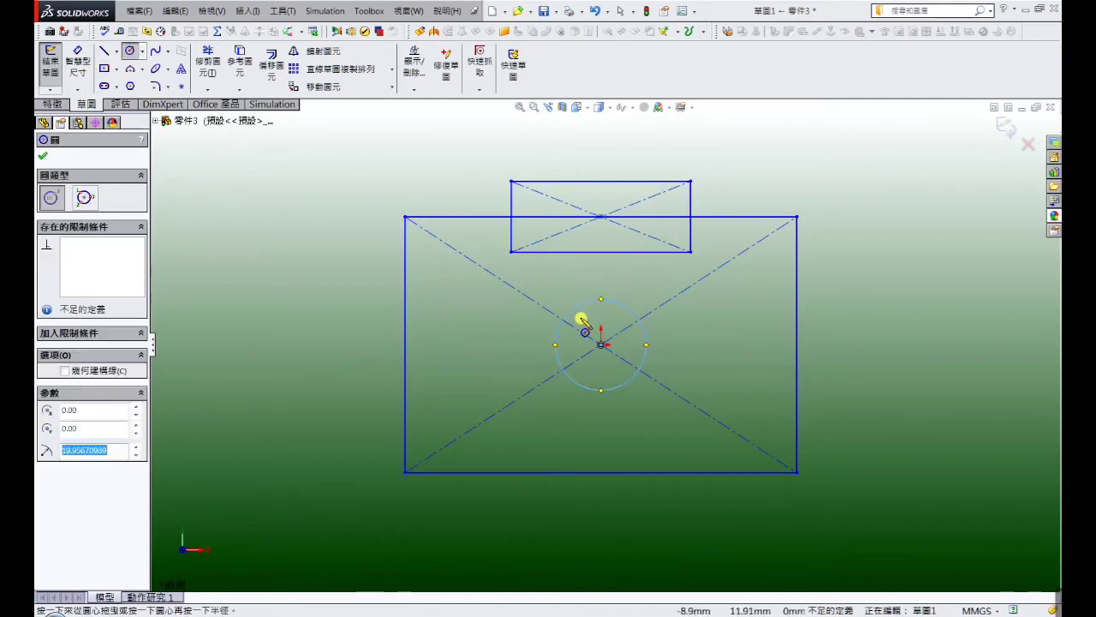
left_click(404, 345)
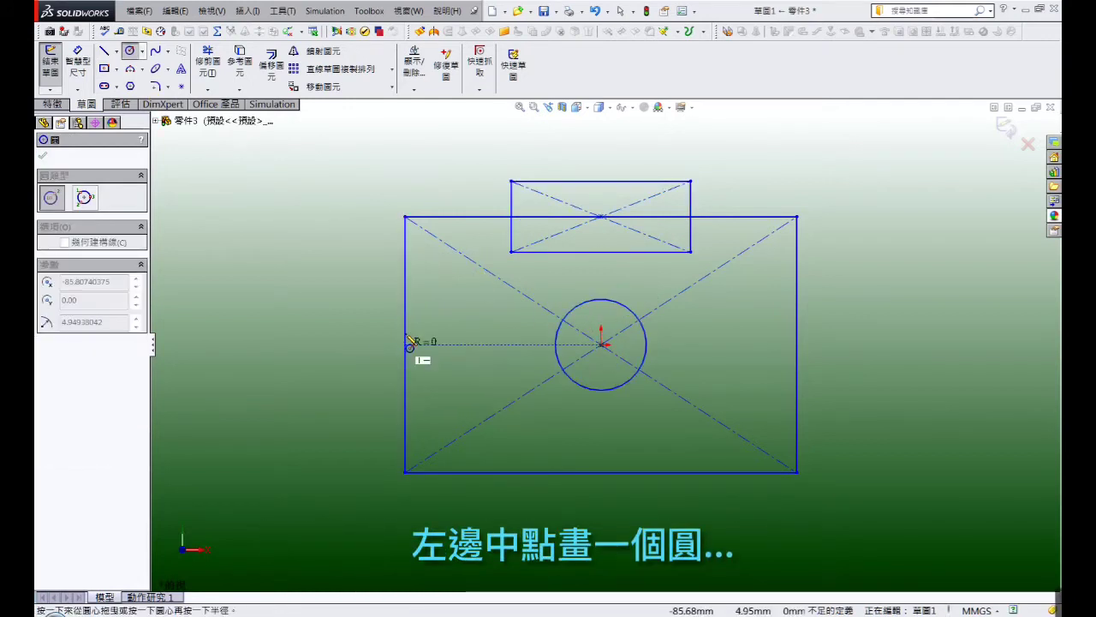
left_click(428, 282)
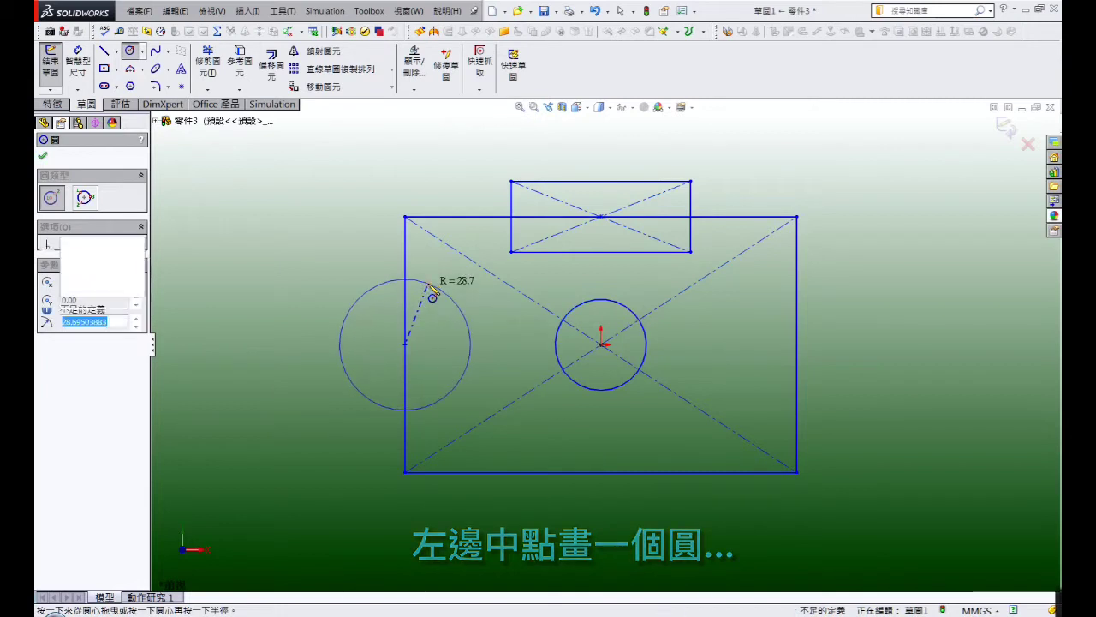
left_click(797, 344)
left_click(778, 291)
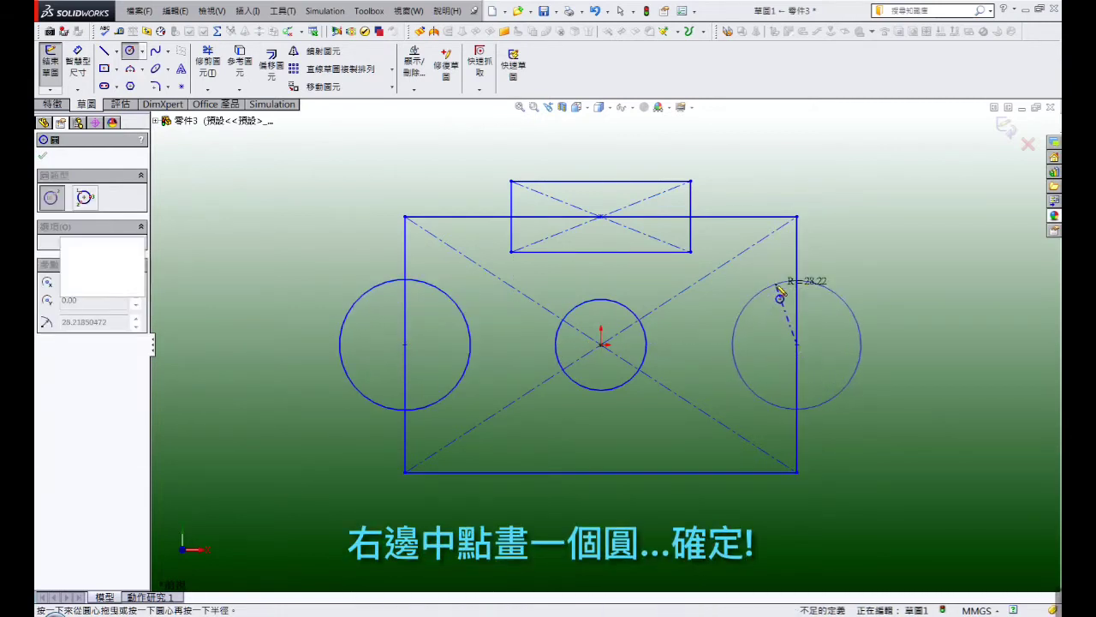
right_click(777, 290)
left_click(797, 225)
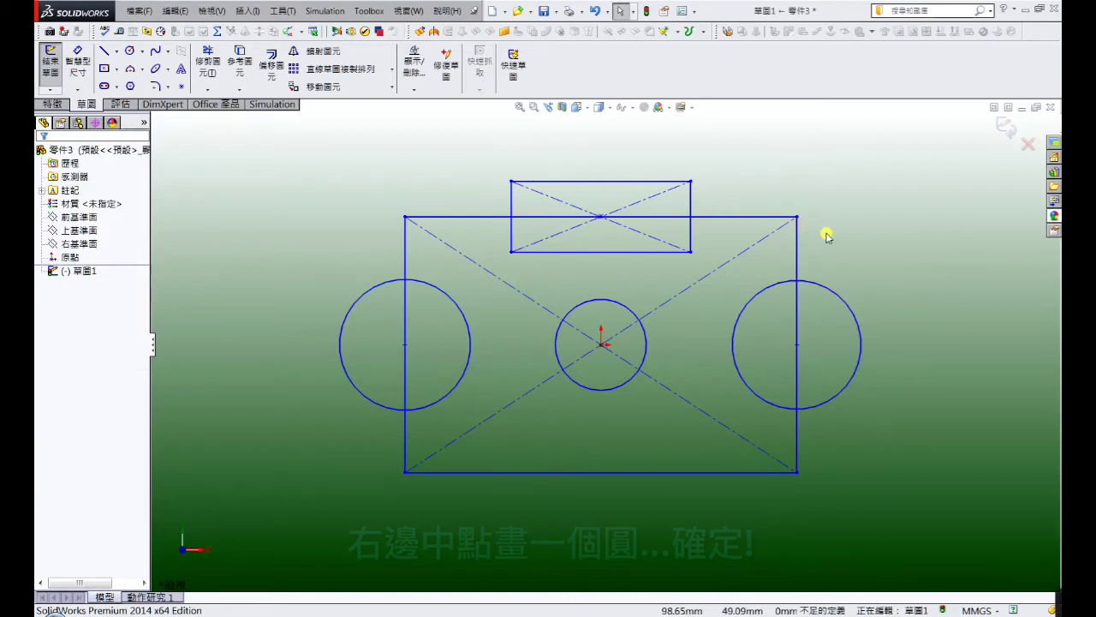
Make the left and right side circles Equal
left_click(471, 331)
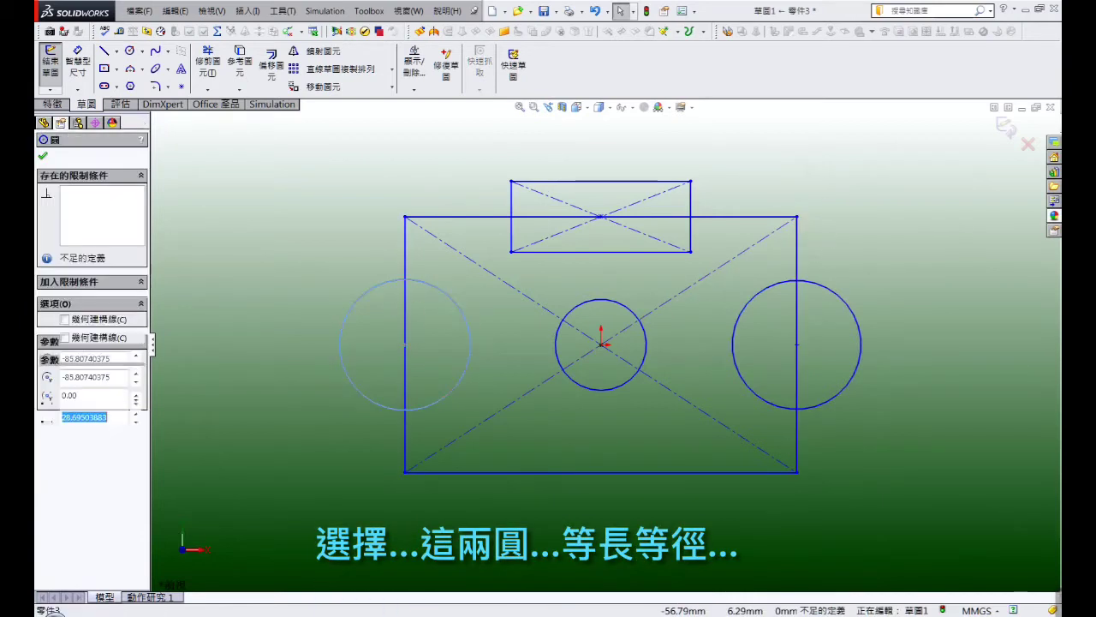
left_click(732, 355, "ctrl")
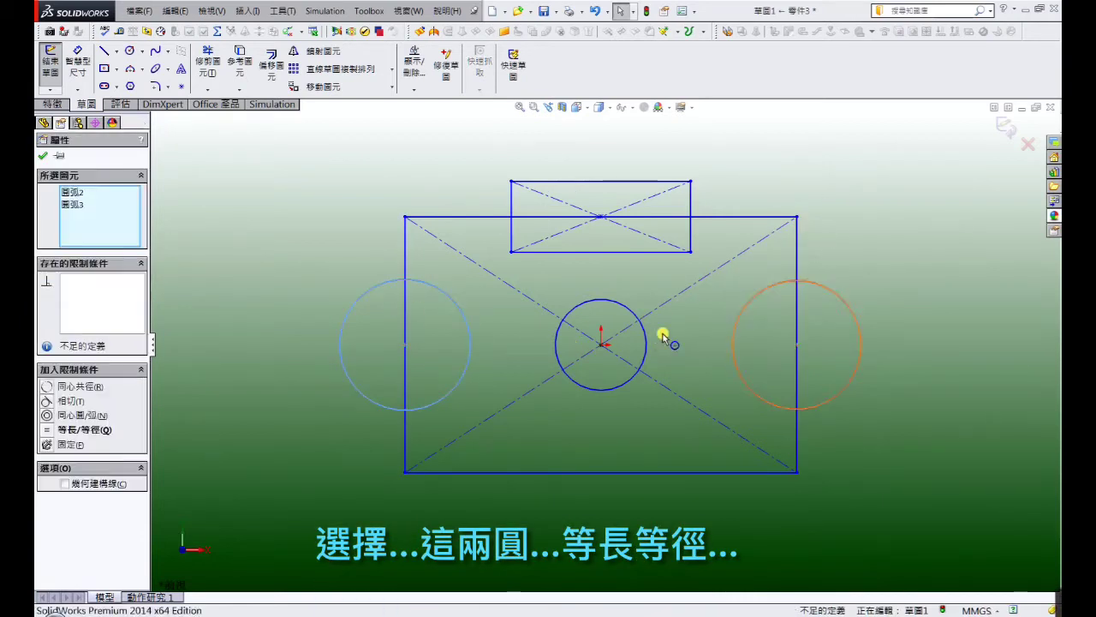
left_click(49, 431)
left_click(263, 341)
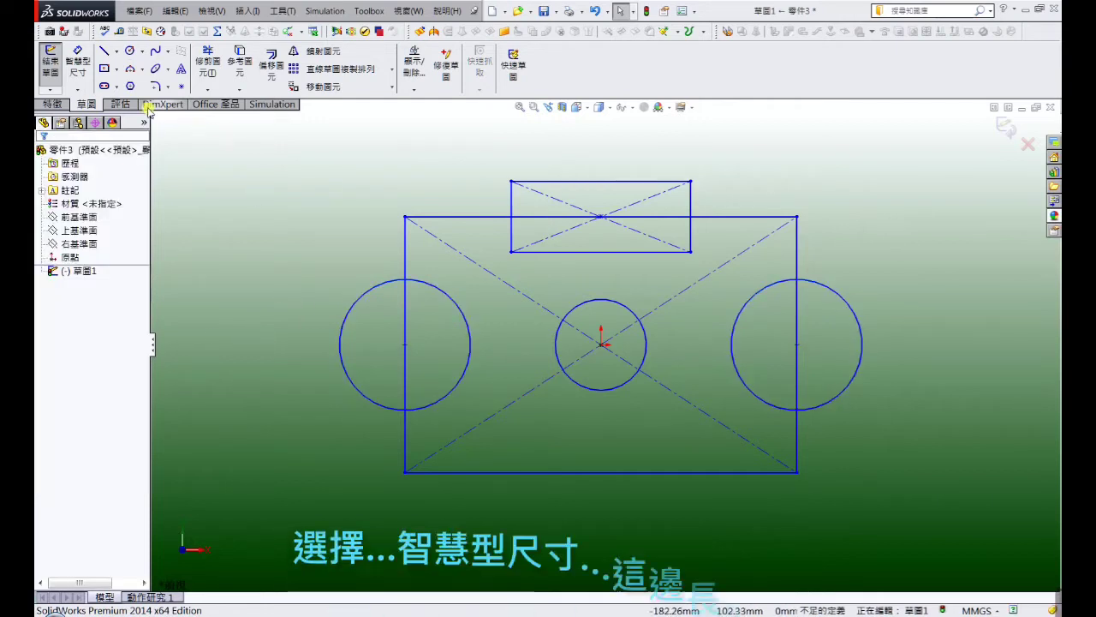
Dimension the top slot rectangle 28 mm wide and 8 mm deep
left_click(602, 252)
left_click(603, 270)
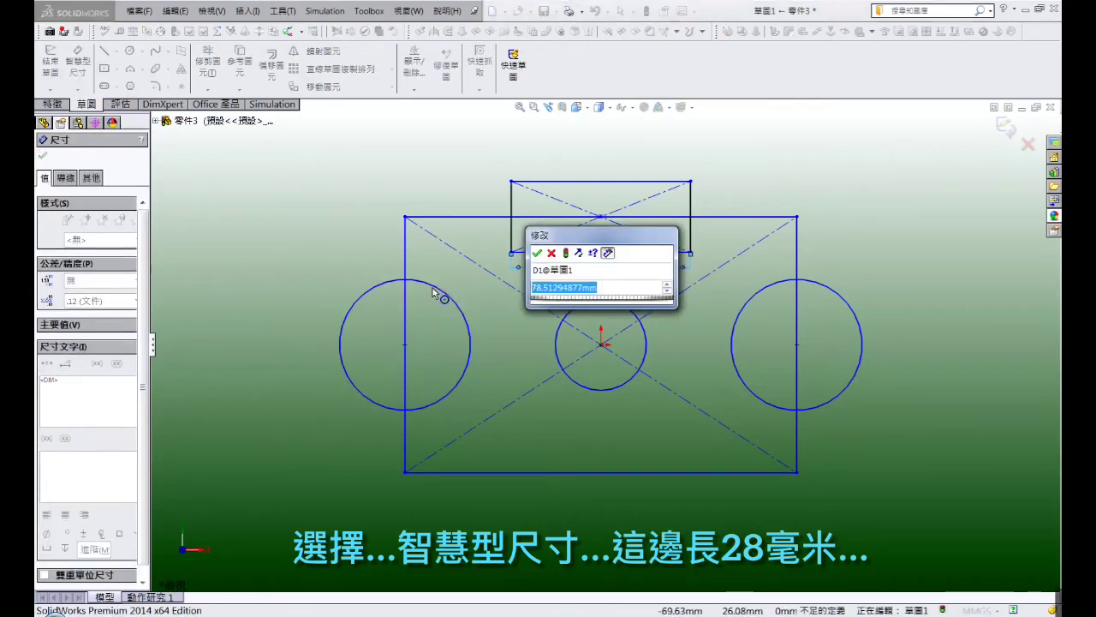
type("28")
key("Return")
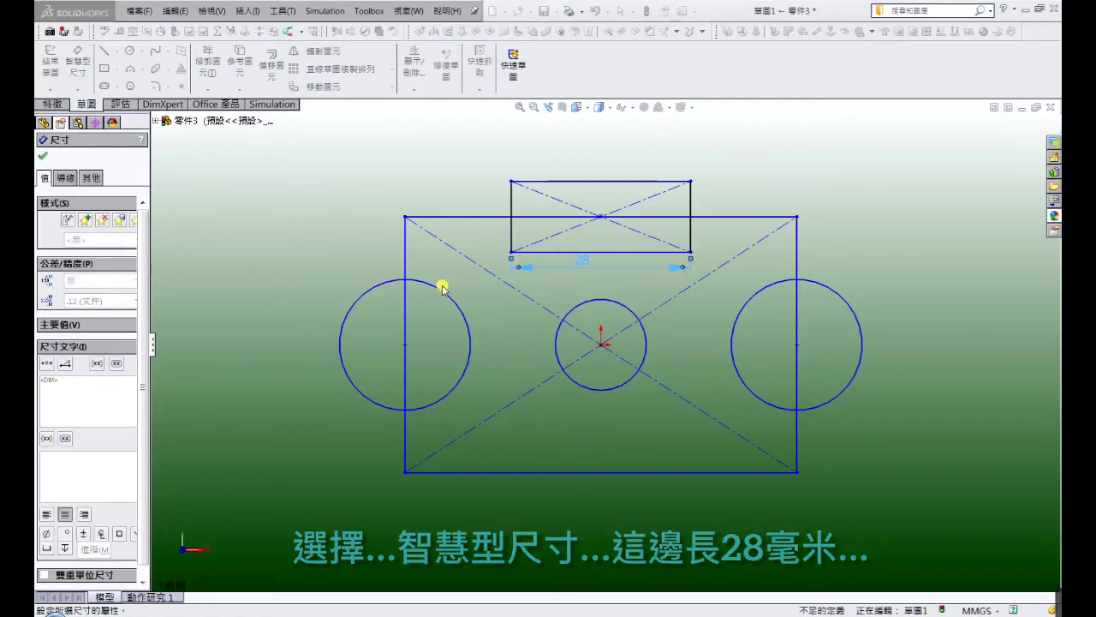
left_click(558, 217)
left_click(554, 252)
left_click(574, 238)
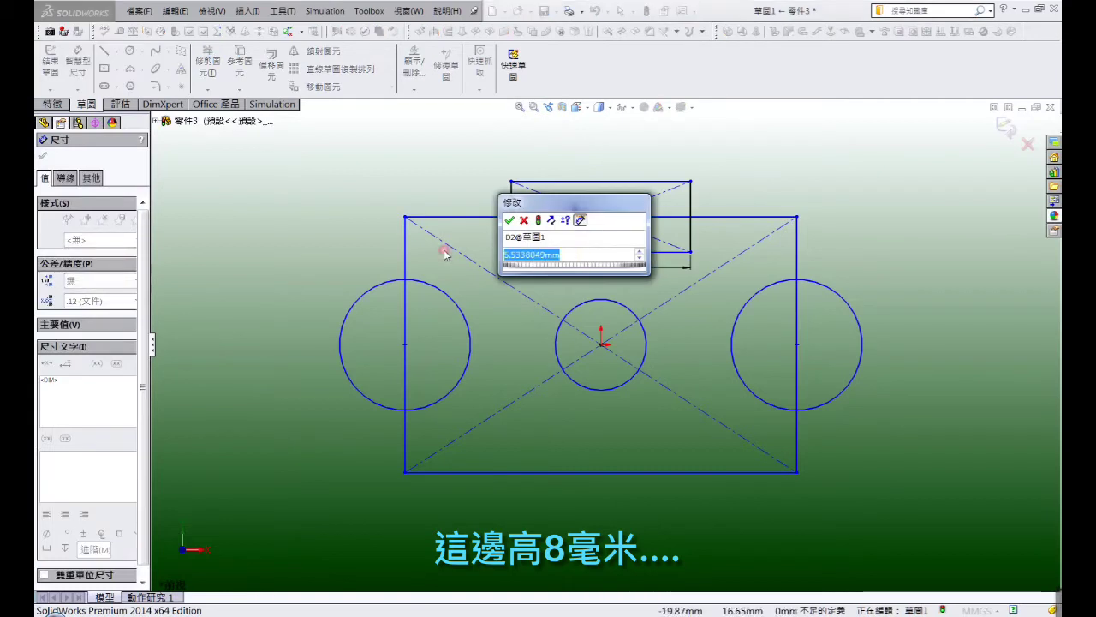
type("8")
key("Return")
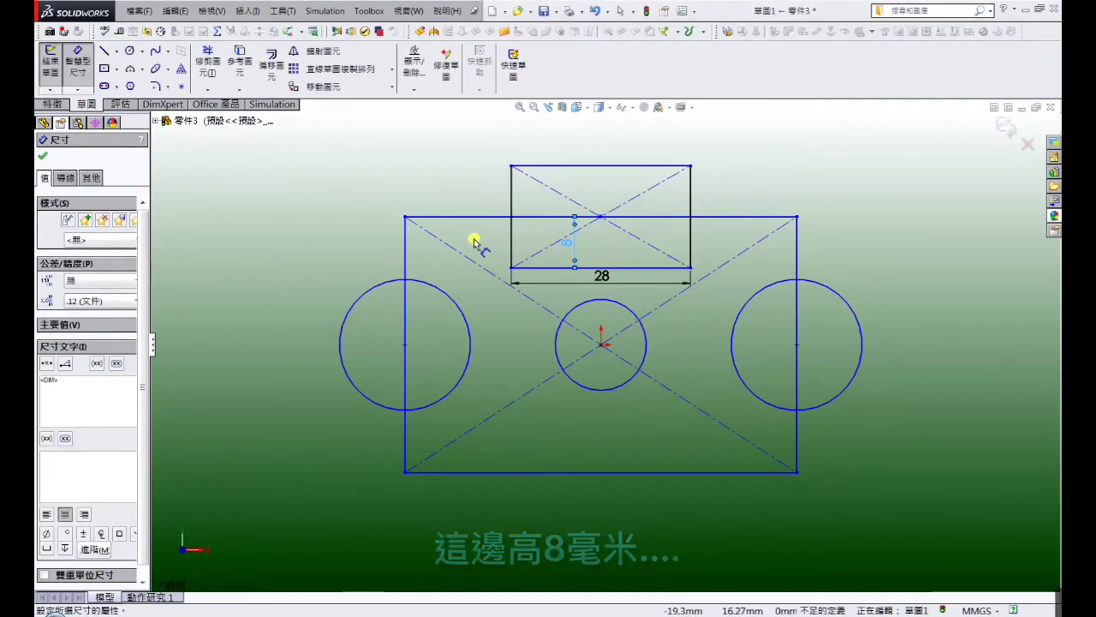
Set the centre circle to Ø20 and the side circles to Ø34
left_click(644, 324)
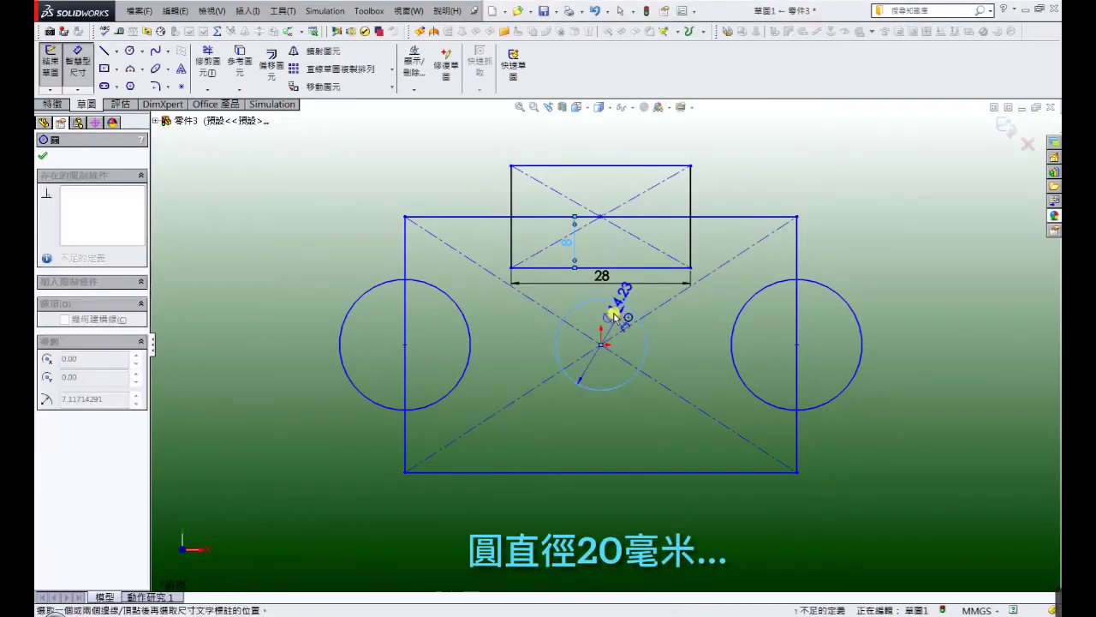
left_click(618, 317)
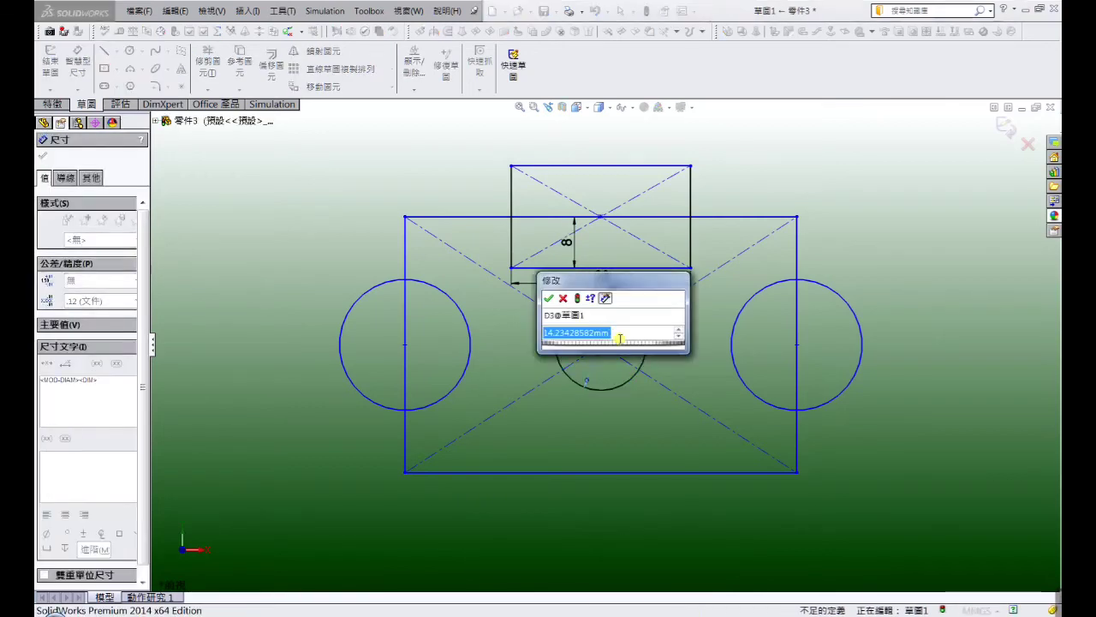
type("20")
key("Return")
key("Escape")
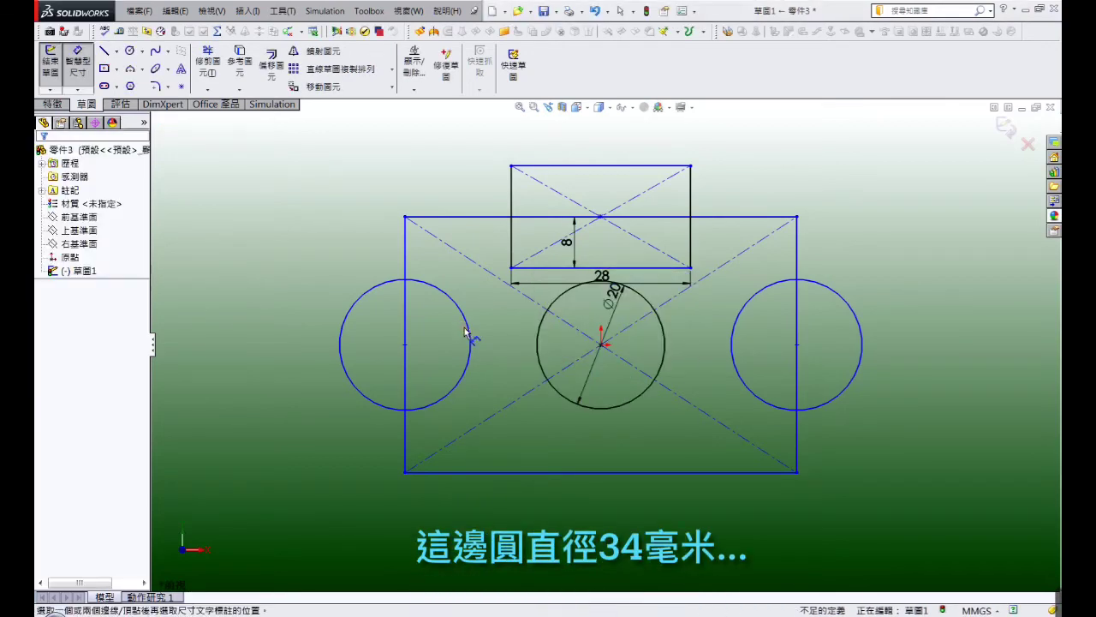
left_click(467, 321)
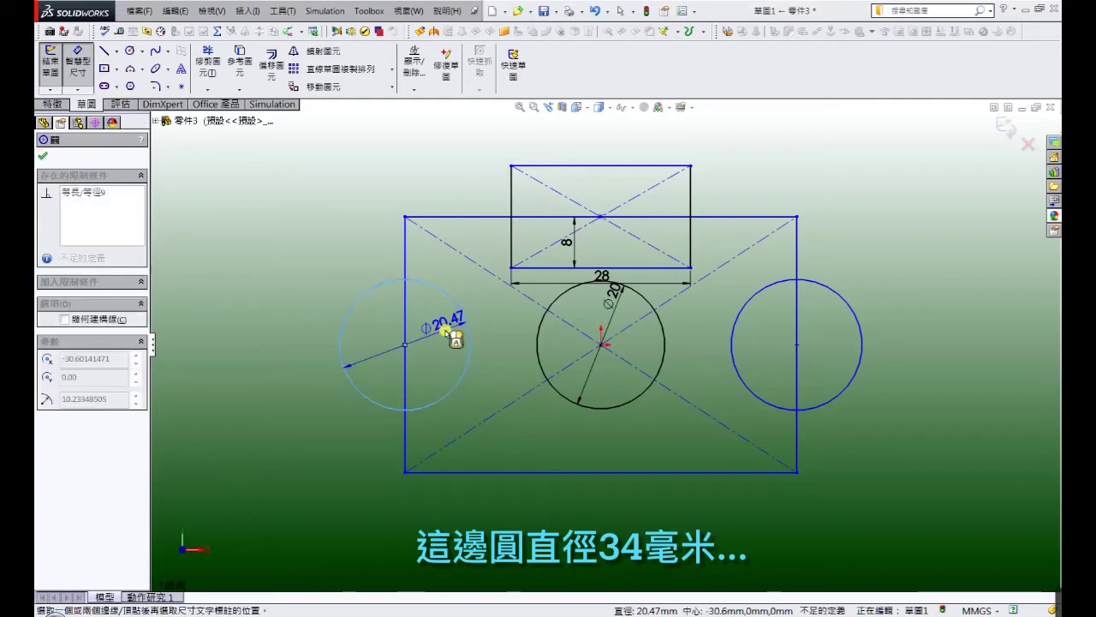
left_click(446, 331)
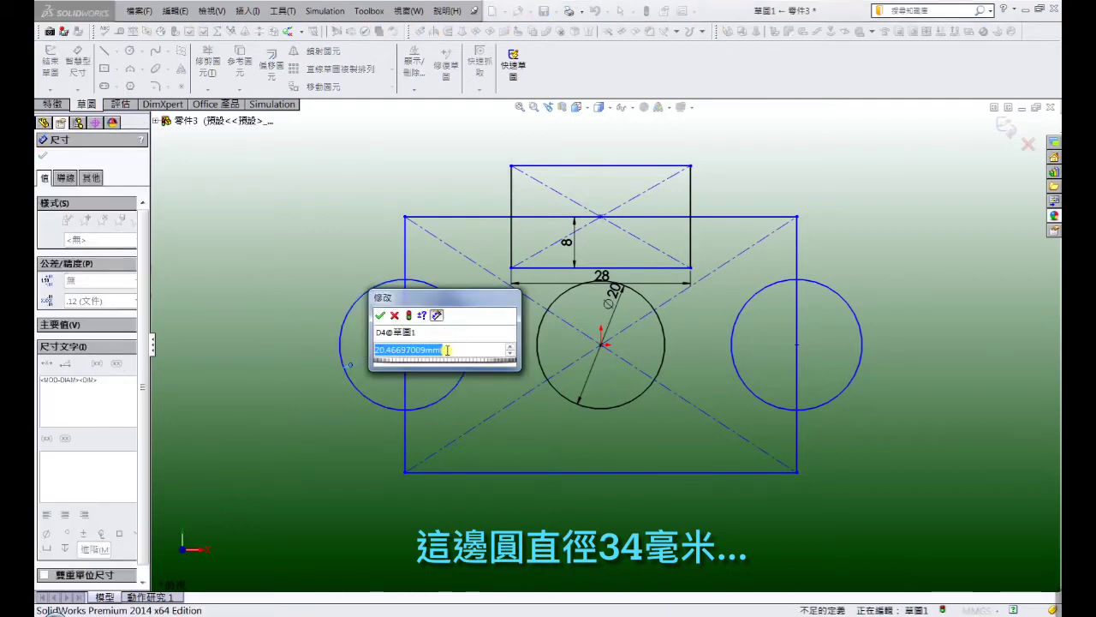
type("34")
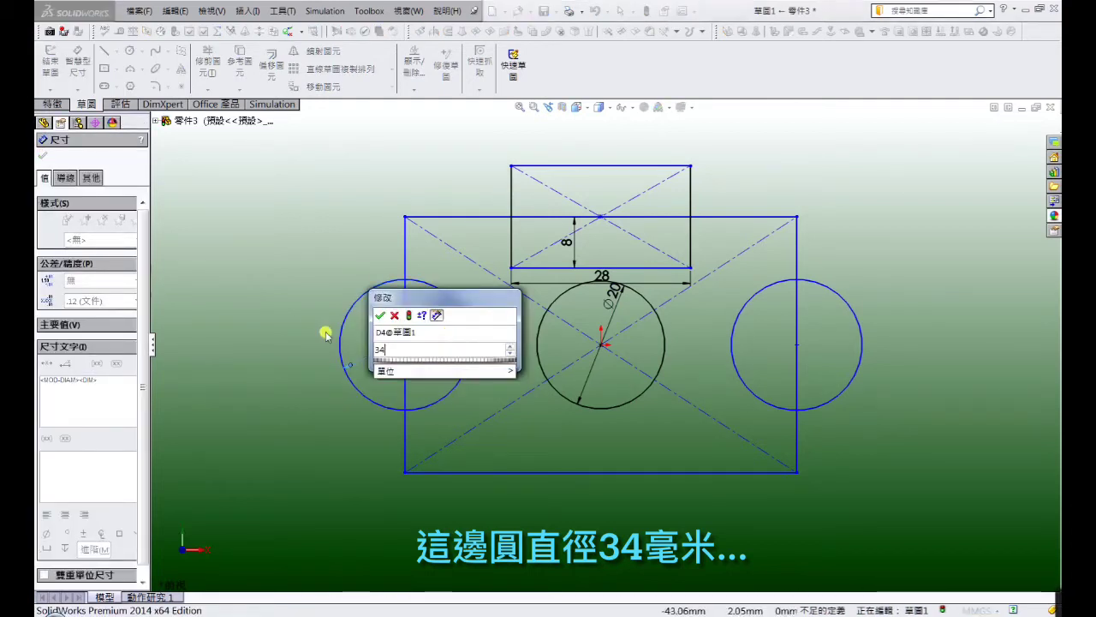
key("Return")
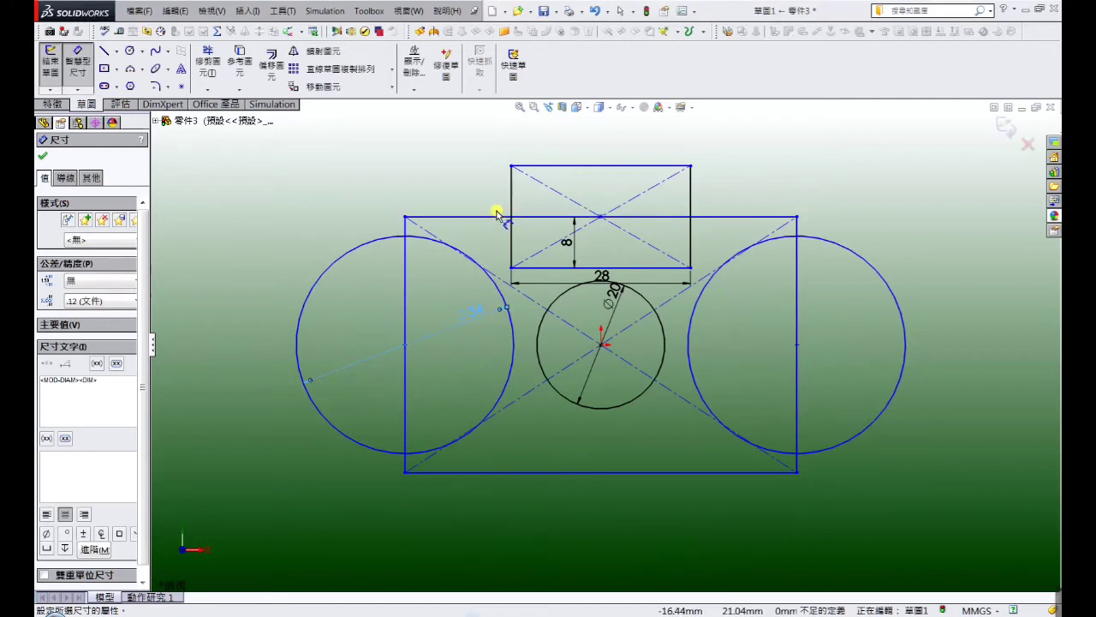
Dimension the main rectangle 50 mm tall and 62 mm wide
left_click(408, 295)
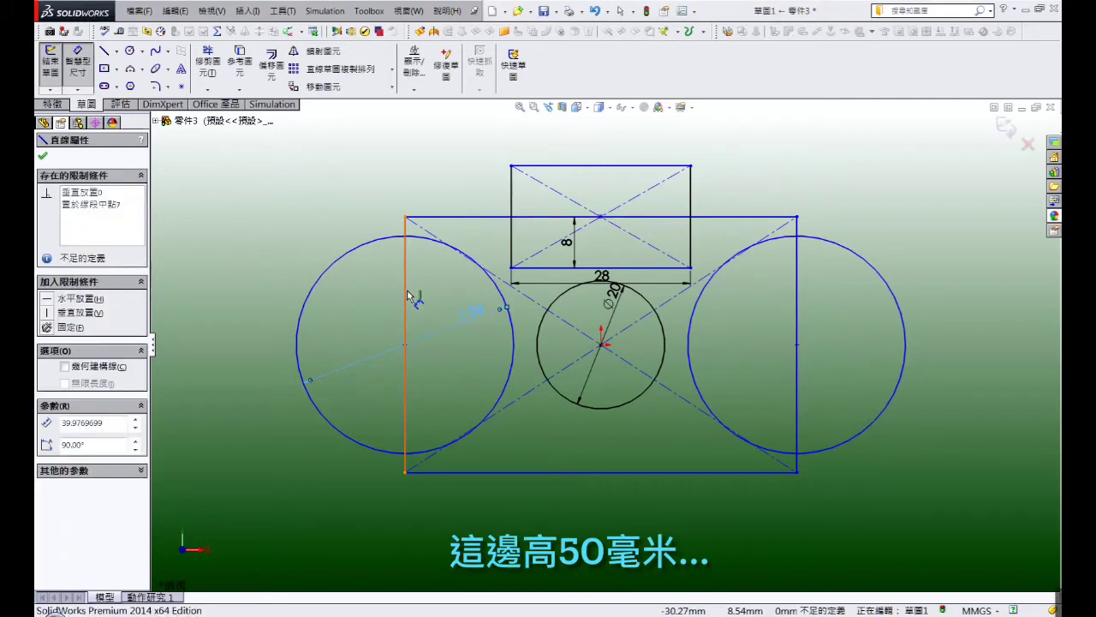
left_click(266, 322)
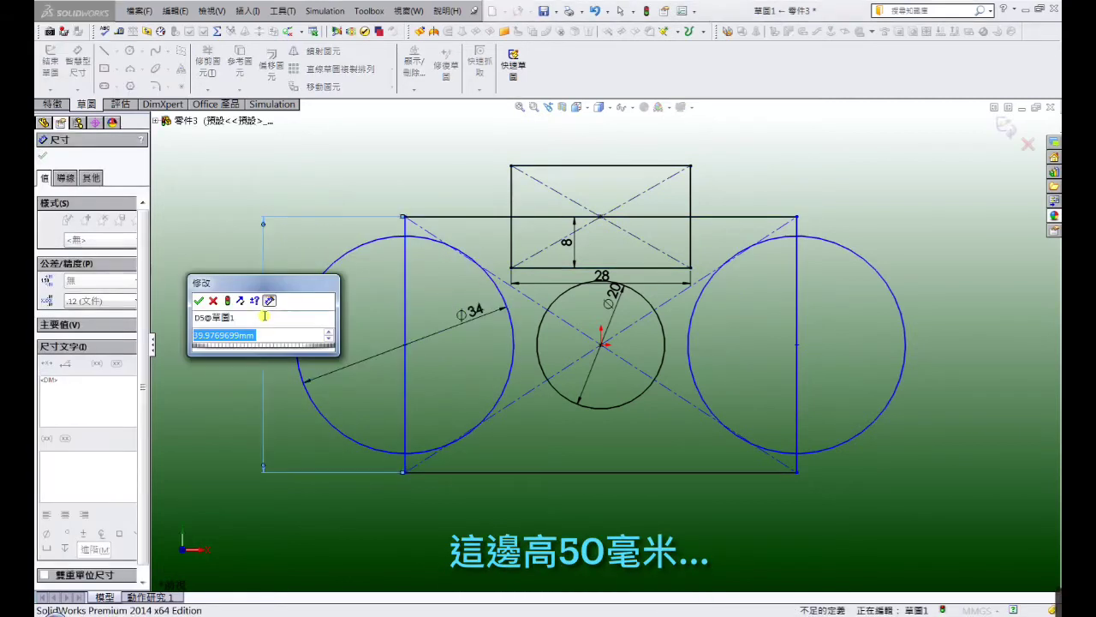
type("50")
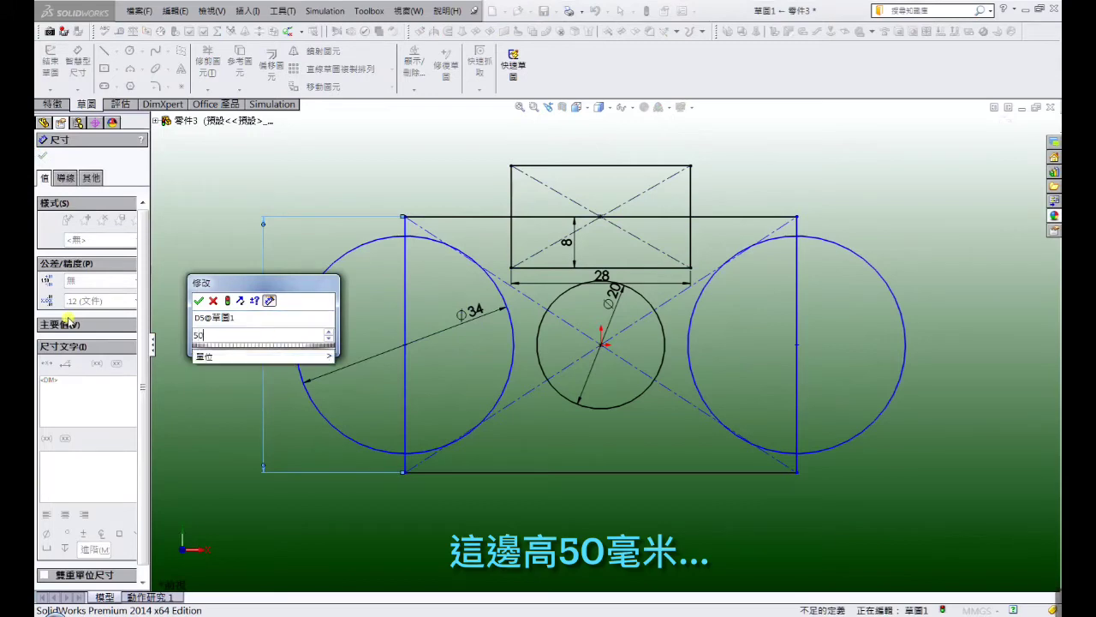
key("Return")
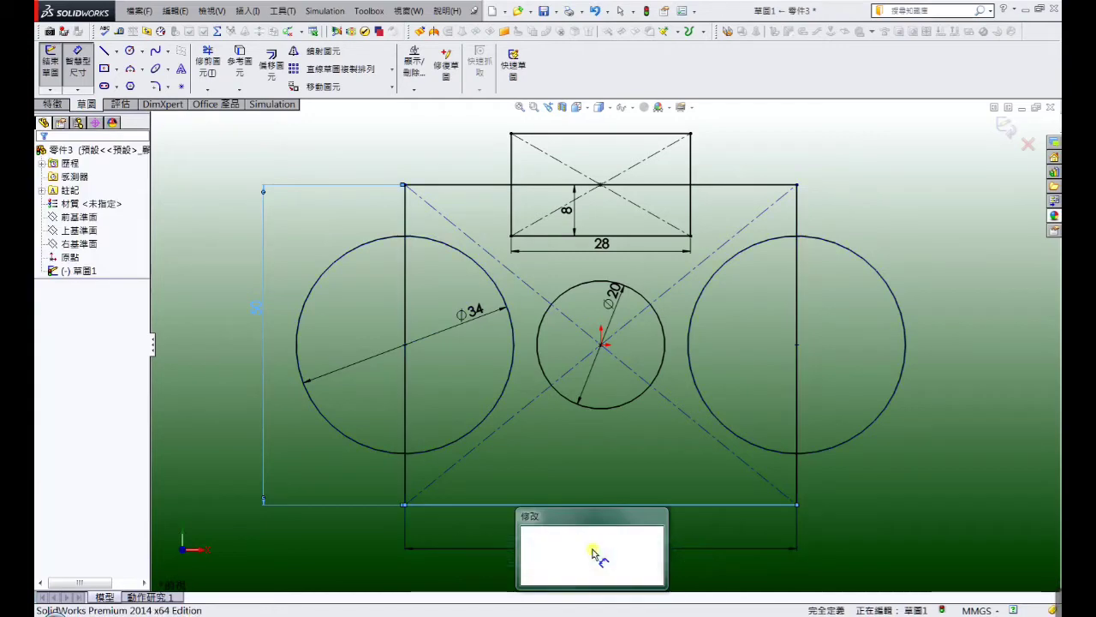
left_click(582, 509)
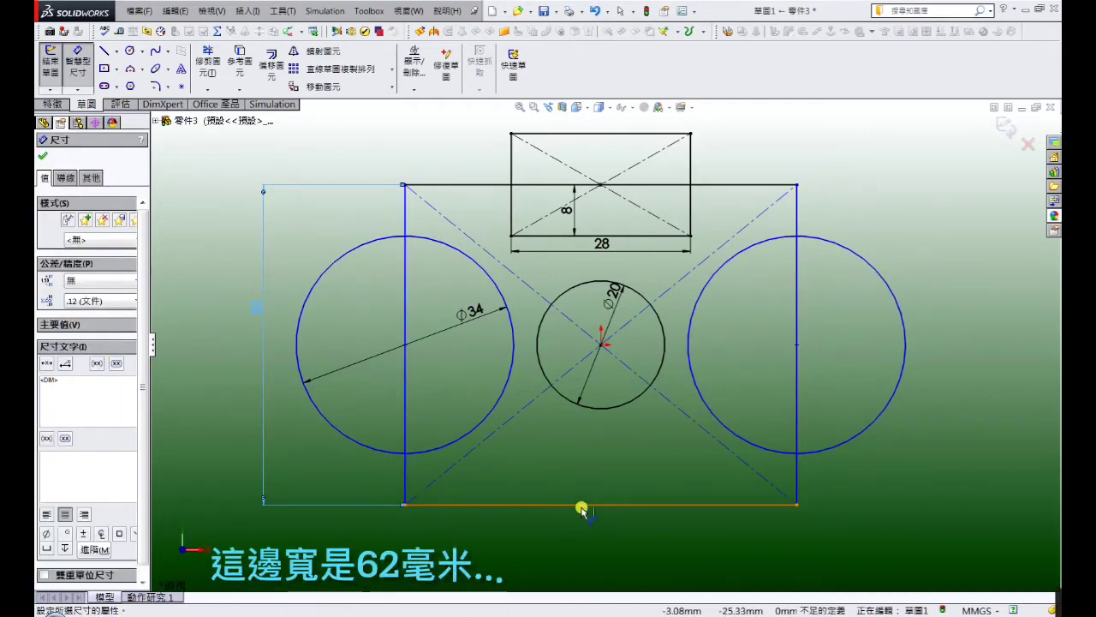
left_click(592, 548)
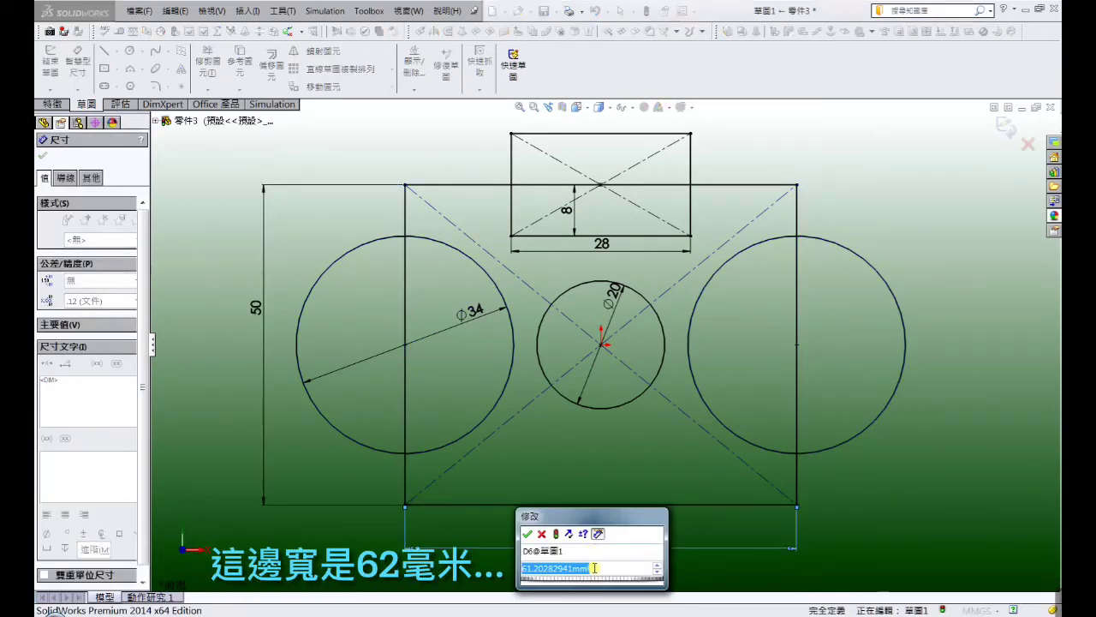
type("62")
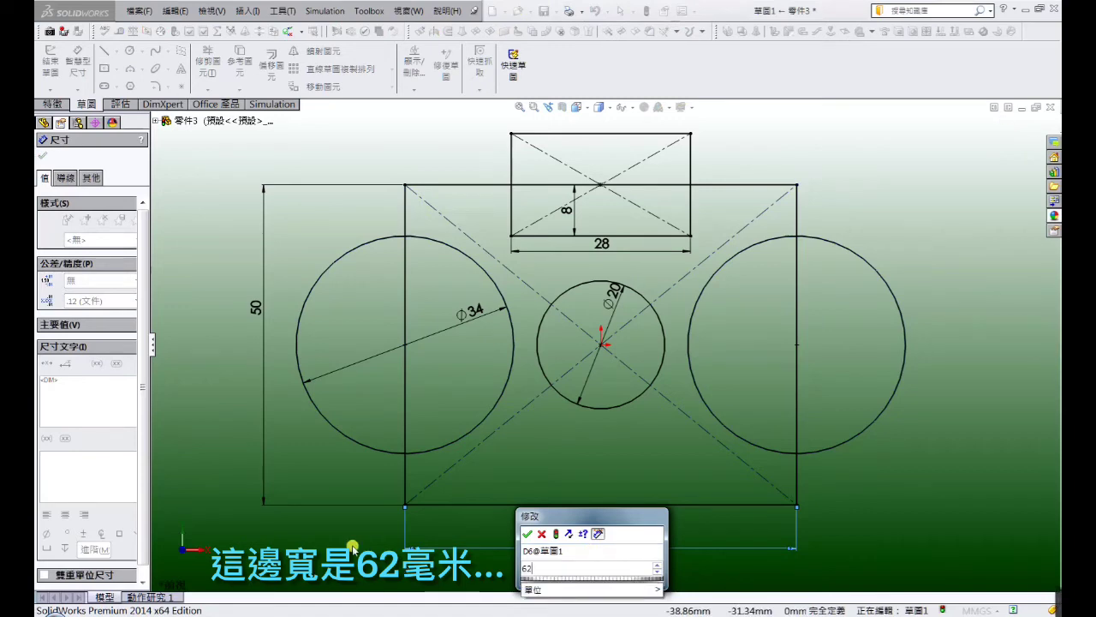
key("Return")
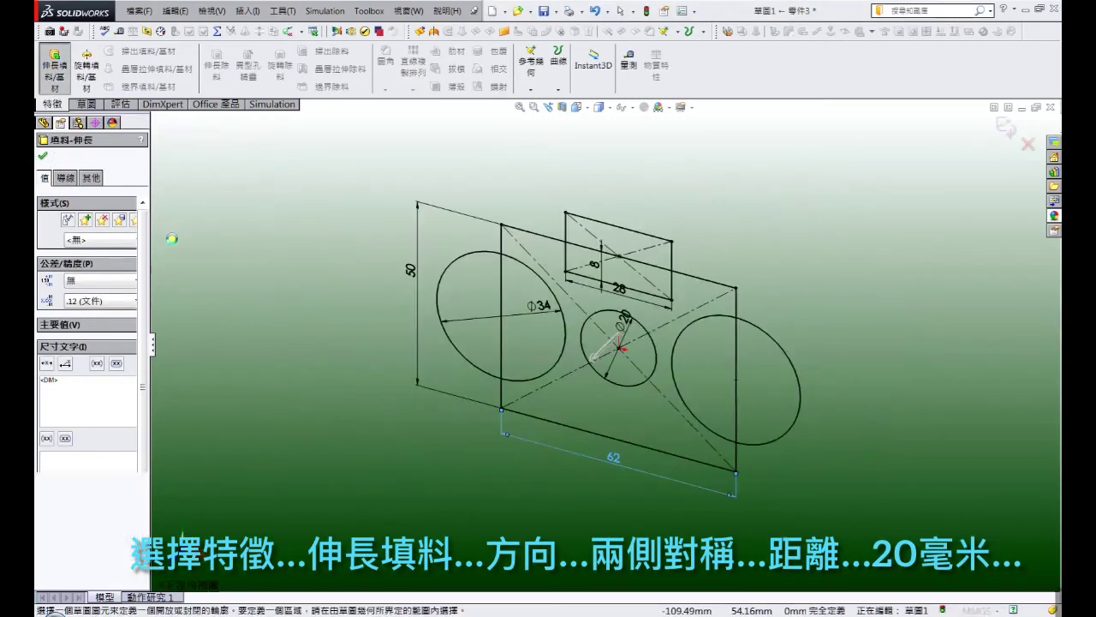
Extrude the left circle, main body and right circle regions 20 mm Mid Plane
left_click(134, 234)
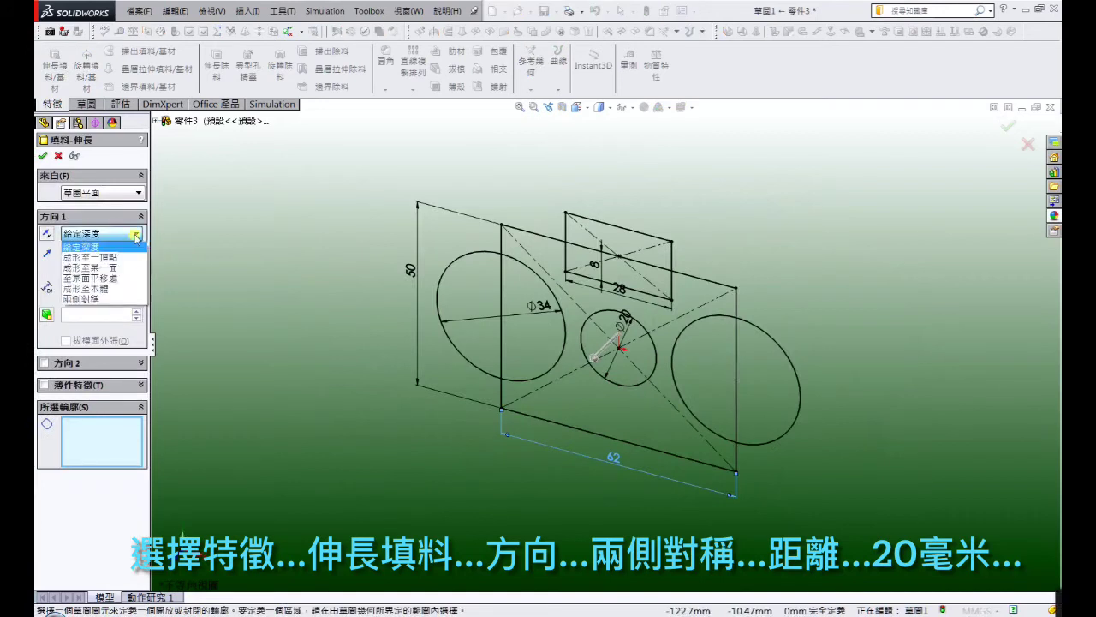
left_click(126, 299)
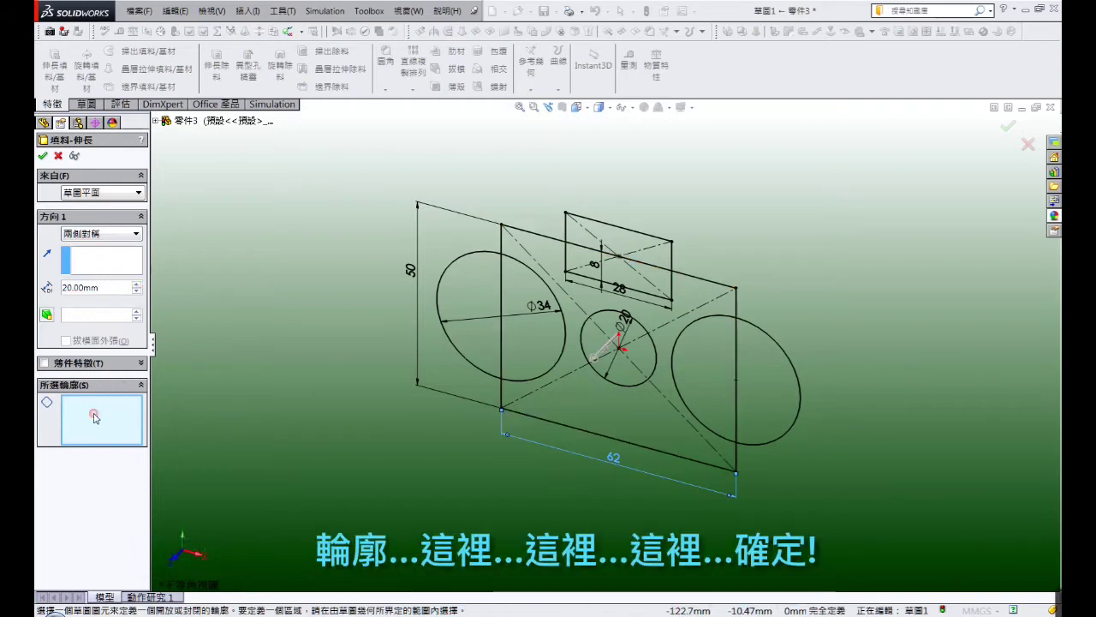
left_click(555, 349)
left_click(569, 377)
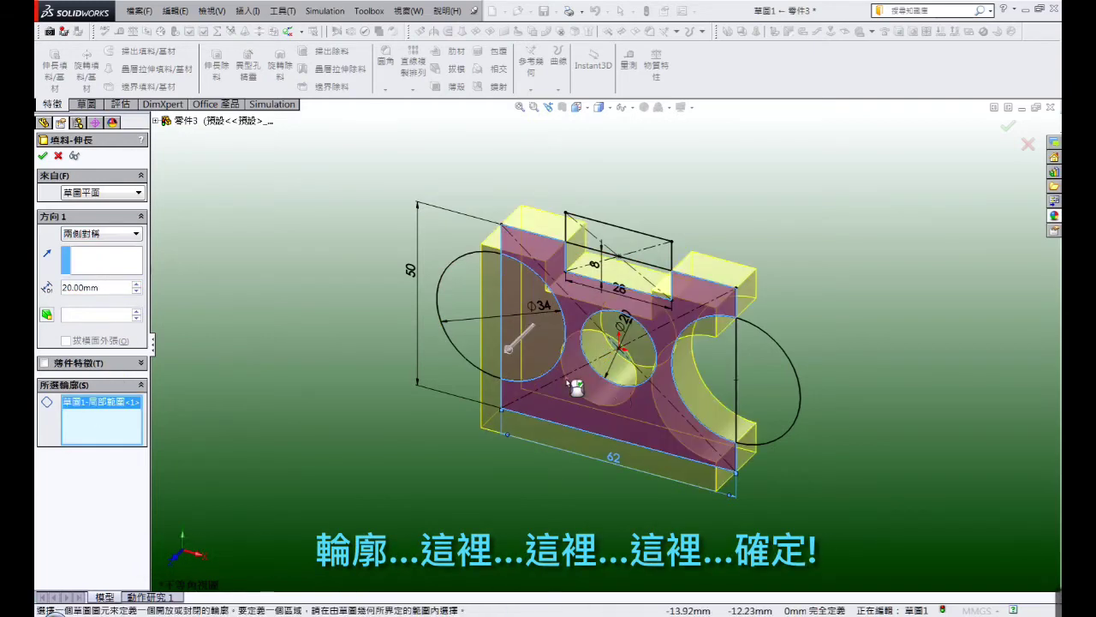
left_click(700, 400)
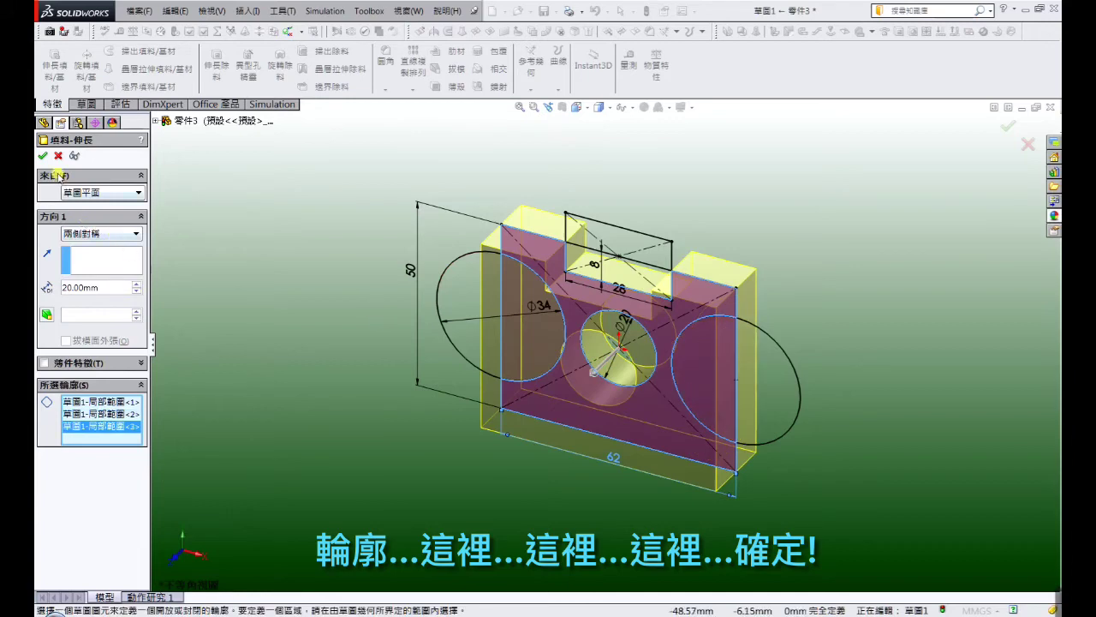
left_click(42, 156)
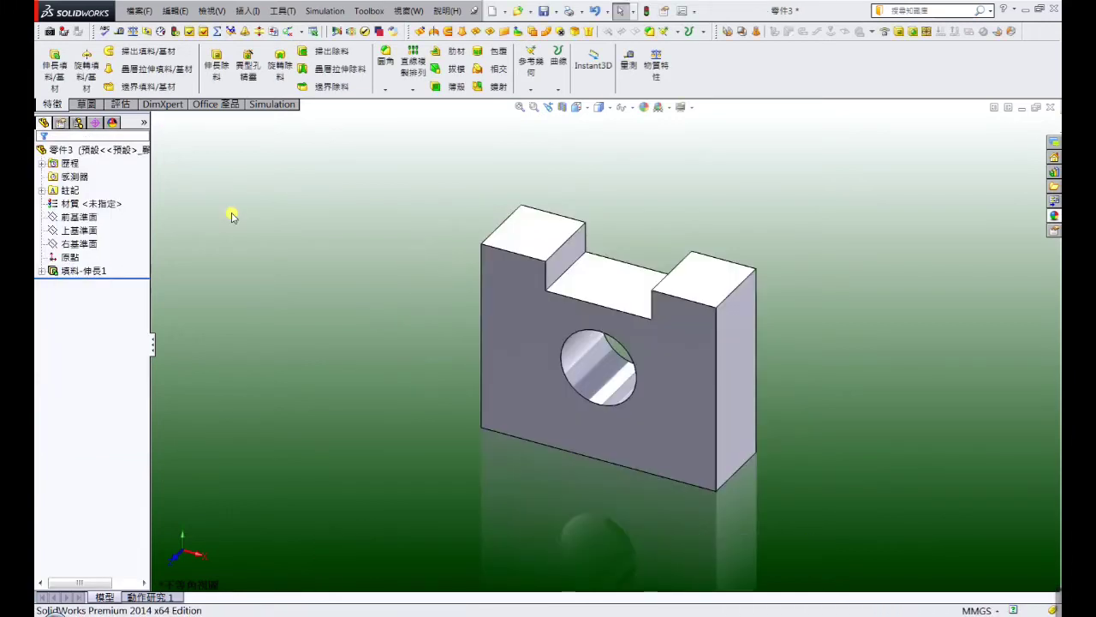
Reuse Sketch1 to extrude its outer region 44 mm Mid Plane as a second boss
left_click(41, 271)
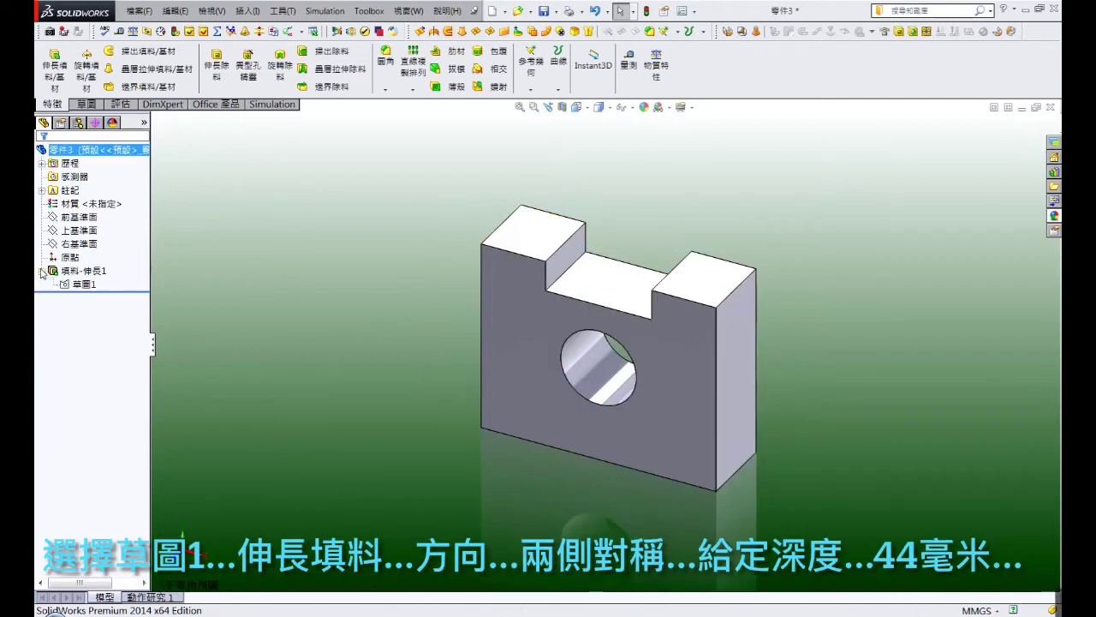
left_click(85, 284)
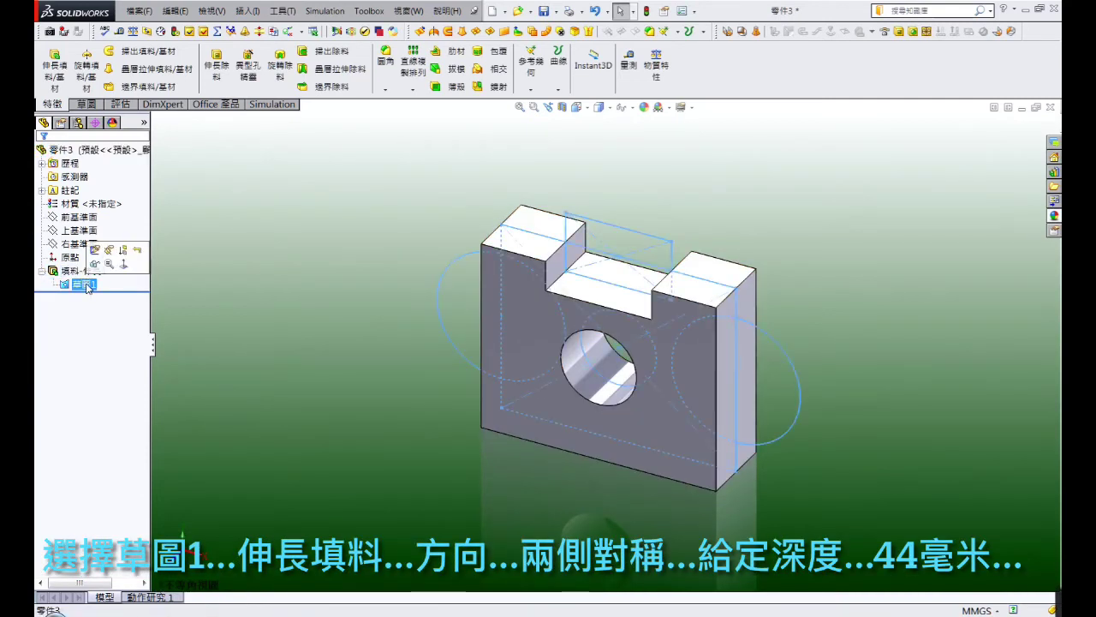
left_click(51, 76)
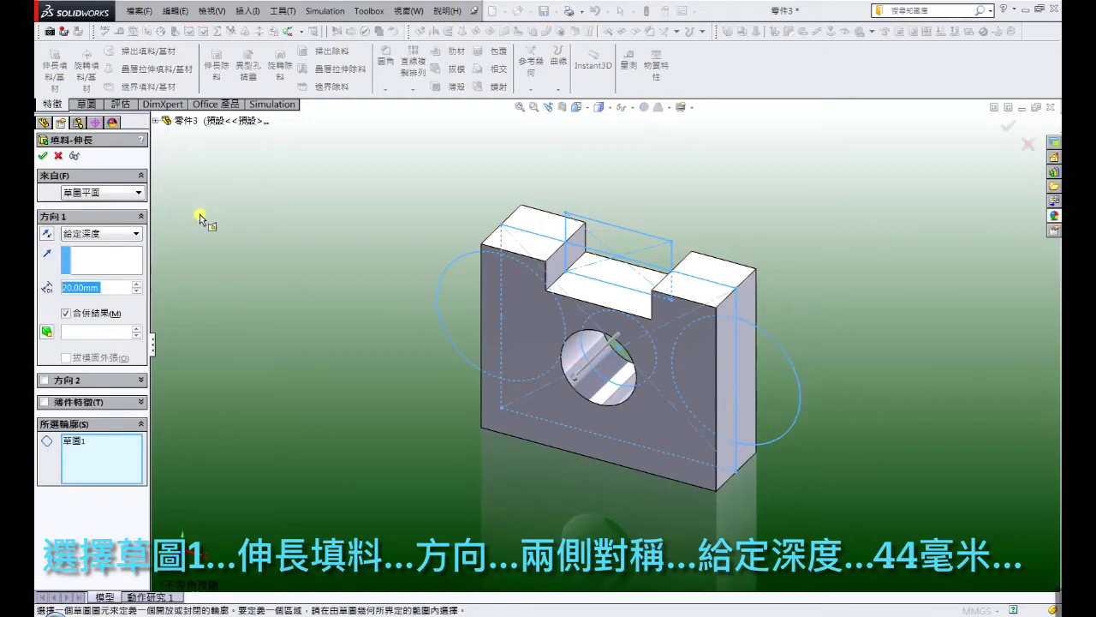
left_click(136, 234)
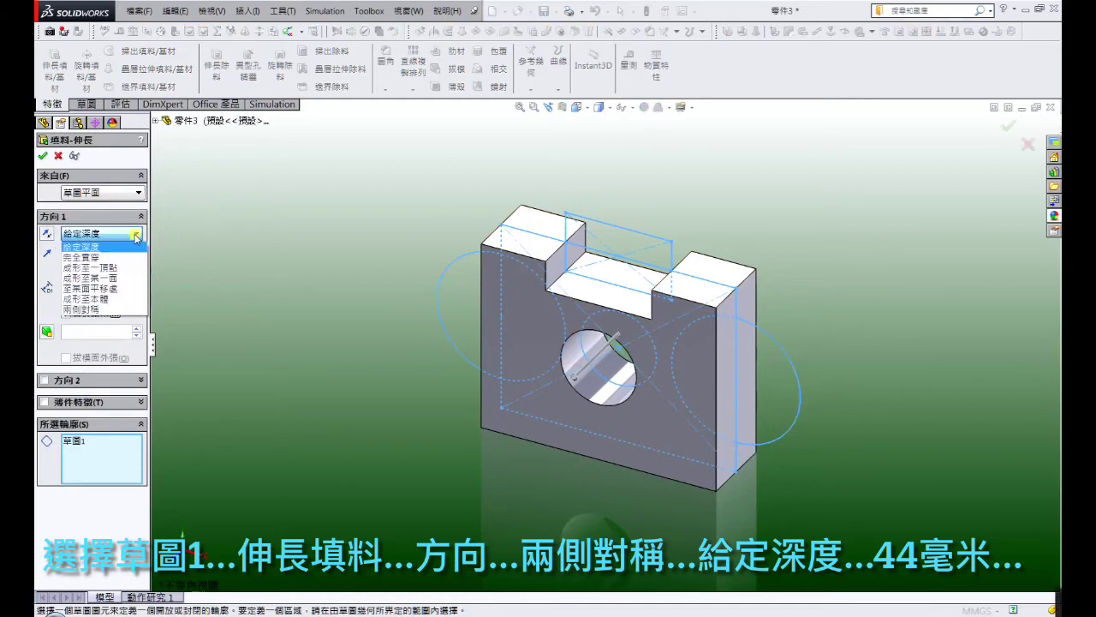
left_click(140, 310)
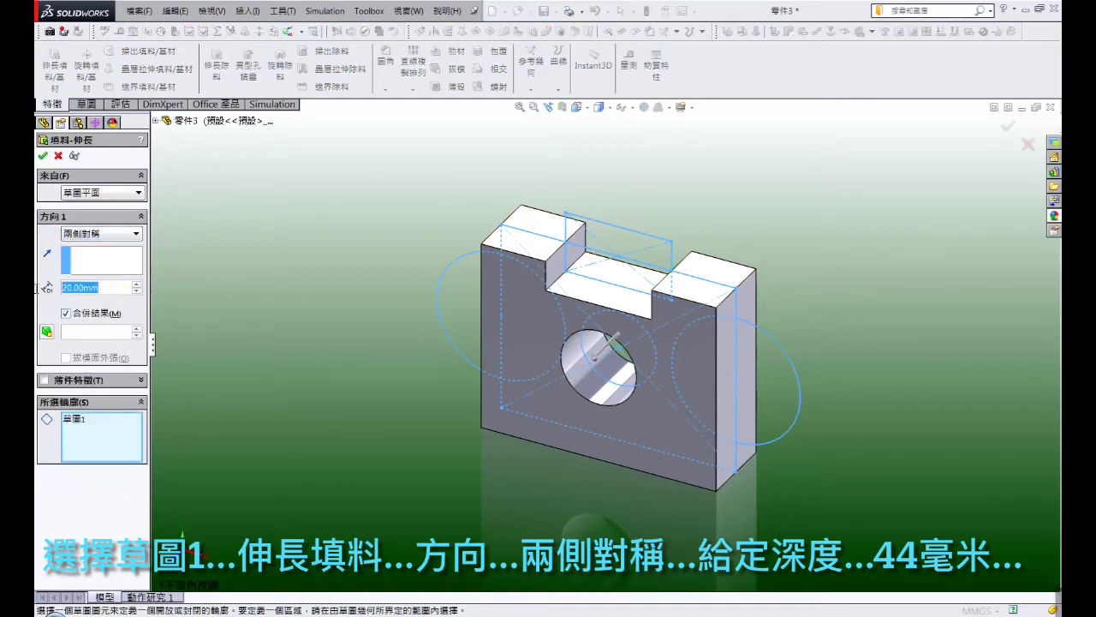
type("44")
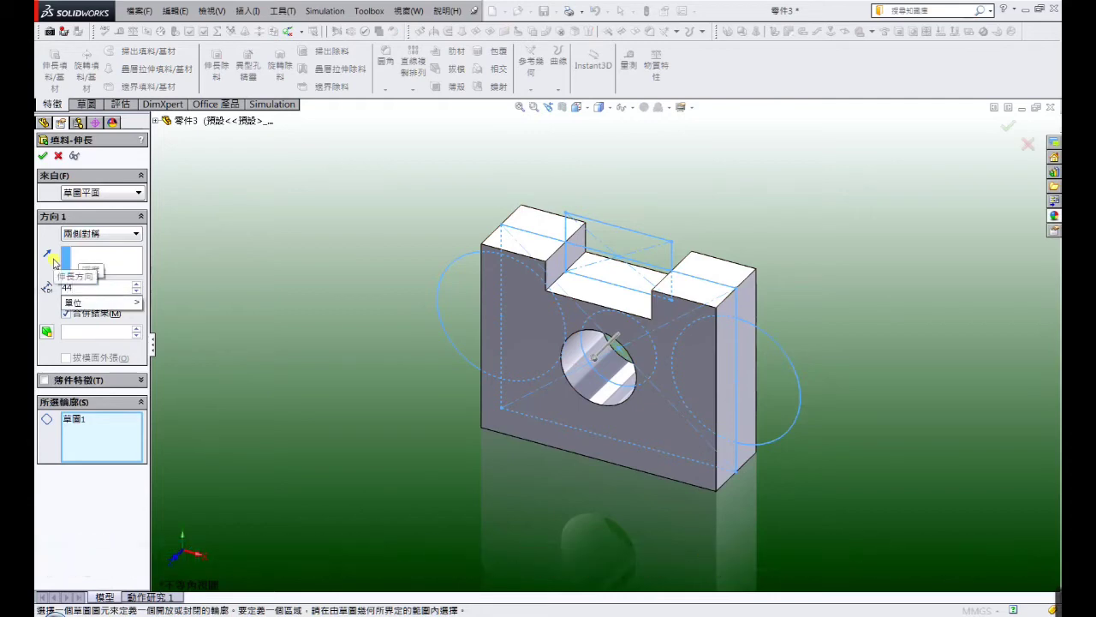
left_click(89, 437)
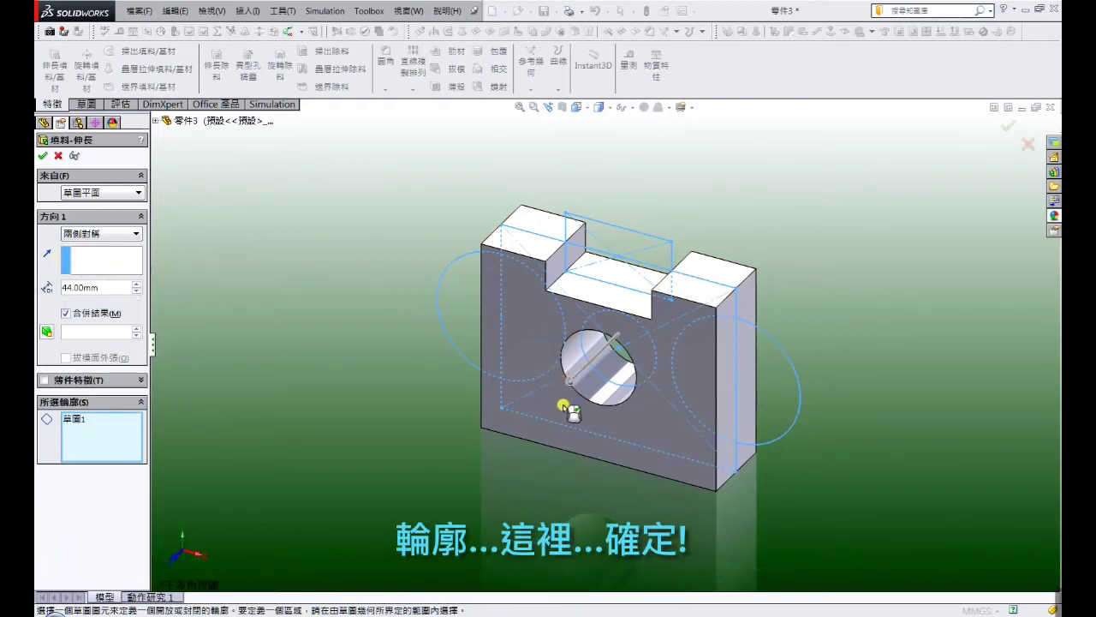
left_click(563, 405)
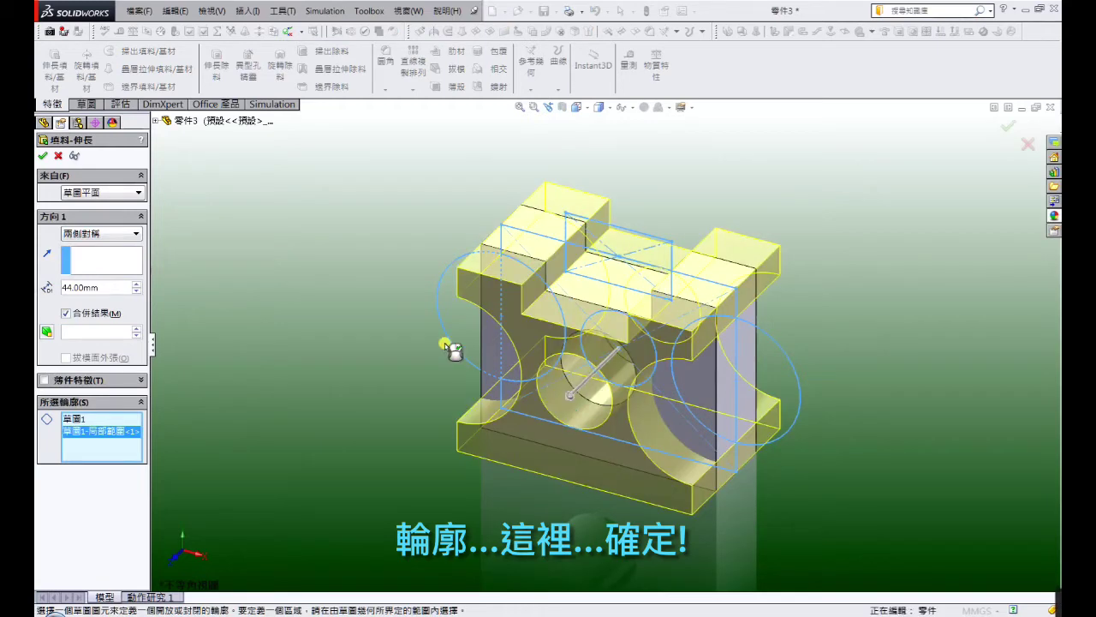
left_click(46, 158)
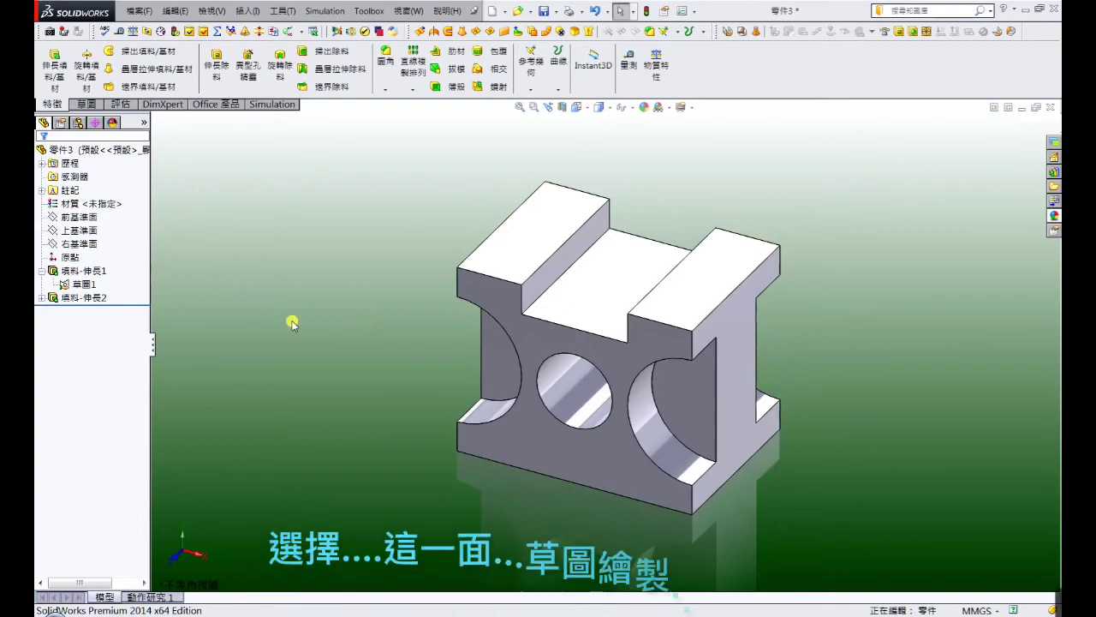
Start a sketch on the front I-shaped face and view it Normal To
middle_click_drag(291, 318, 431, 324)
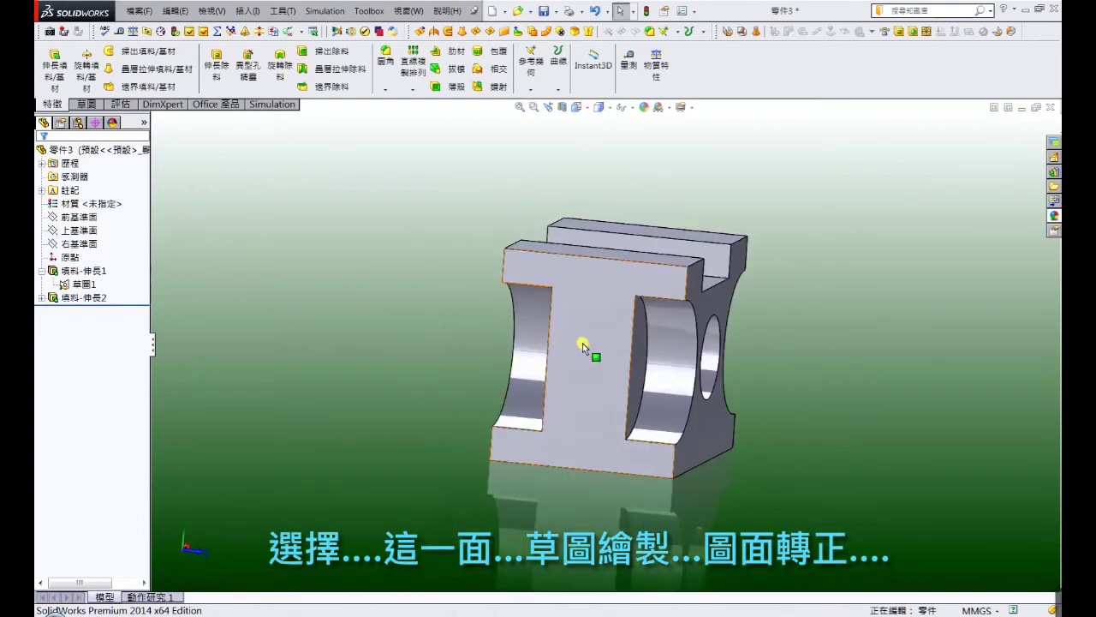
left_click(586, 344)
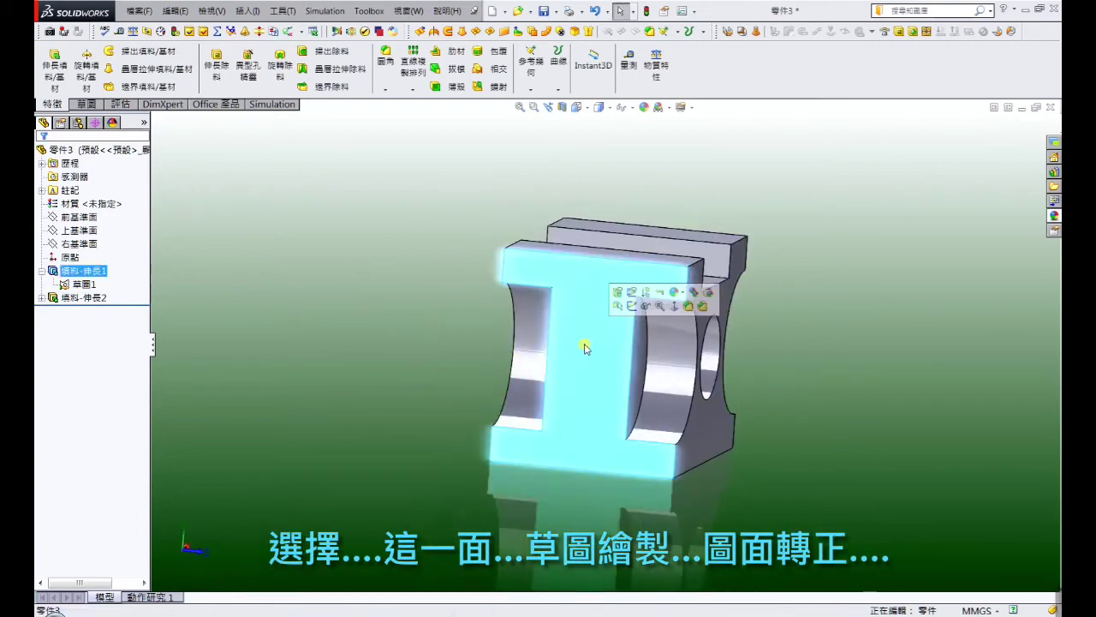
left_click(633, 314)
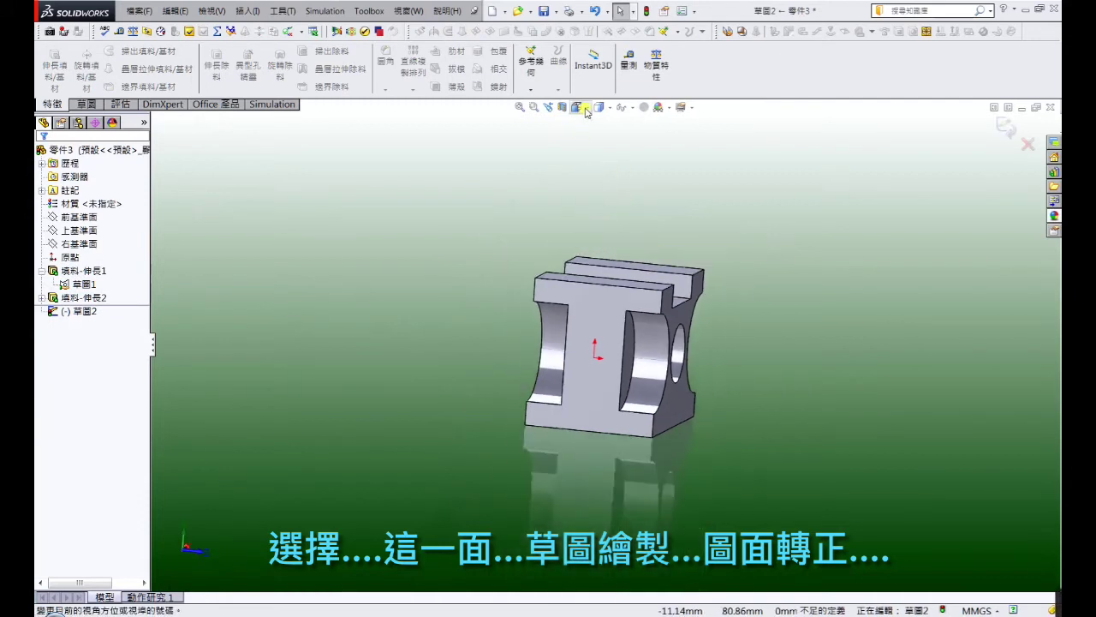
left_click(586, 109)
left_click(638, 169)
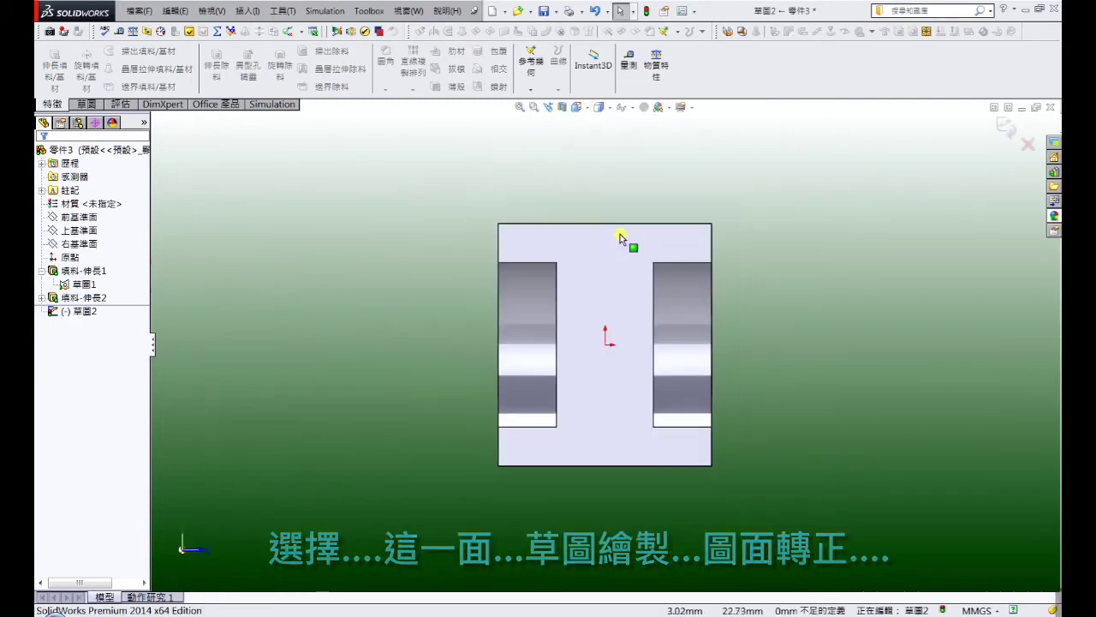
Draw a centre rectangle outward from the origin on that face
left_click(92, 104)
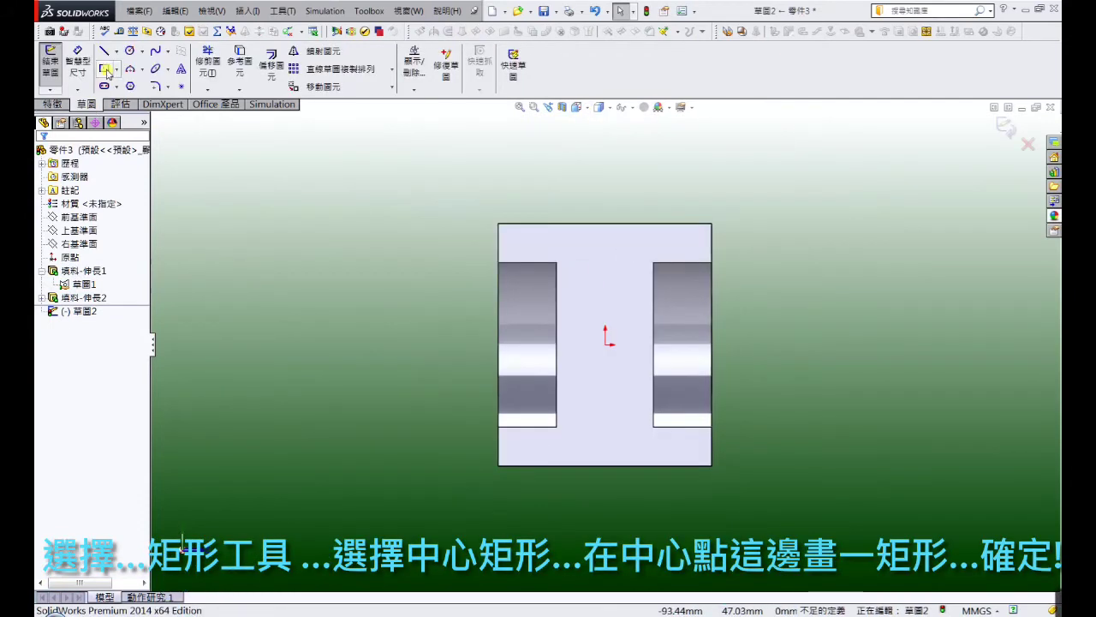
left_click(106, 71)
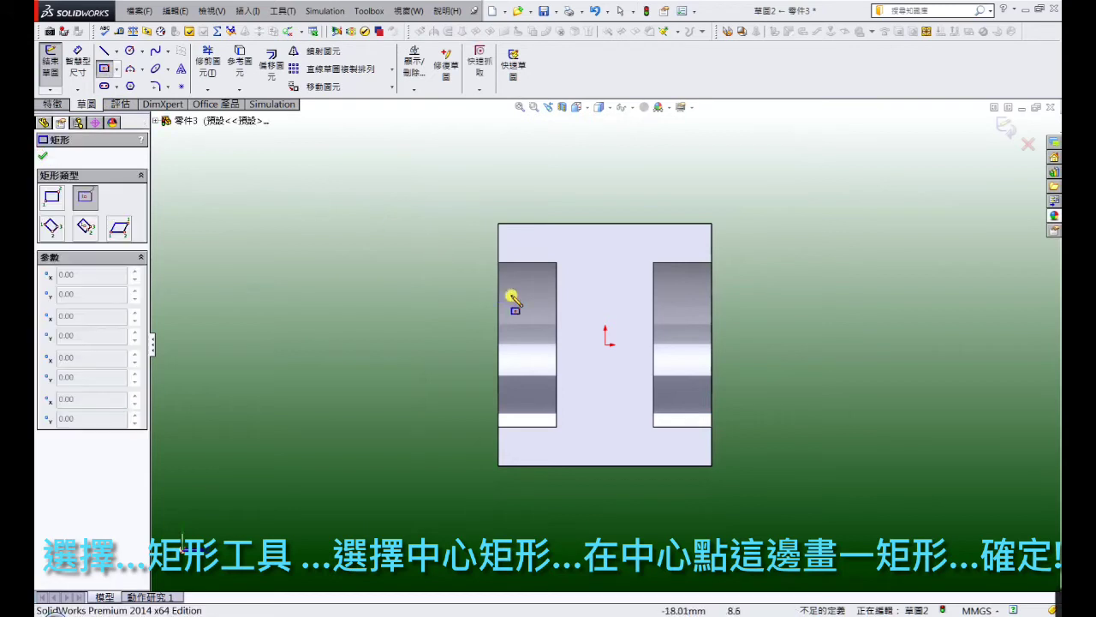
left_click(605, 344)
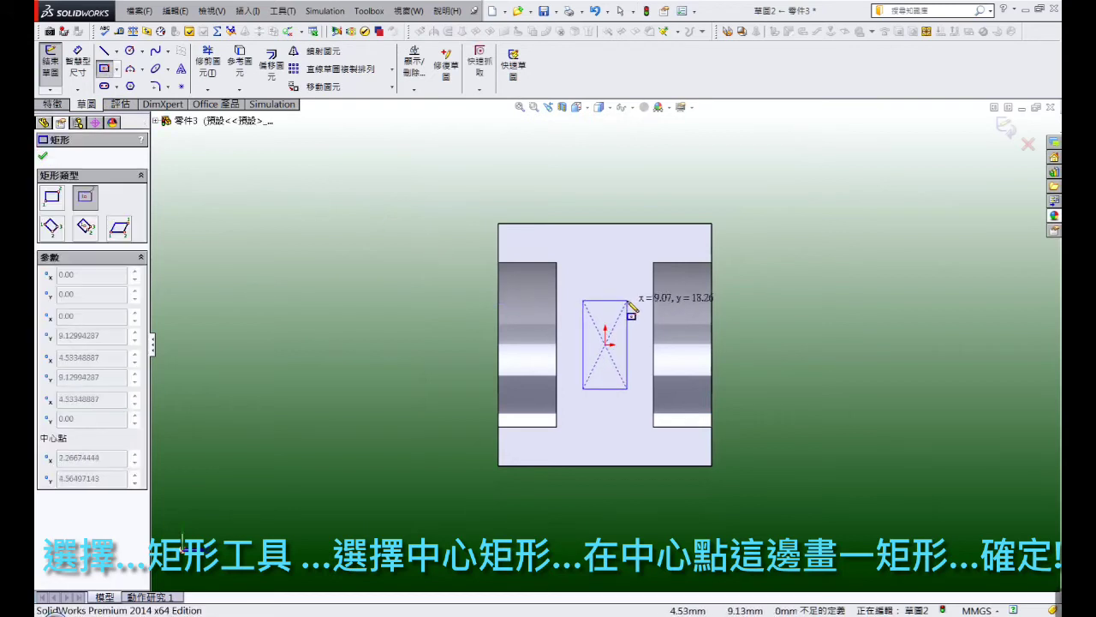
left_click(635, 300)
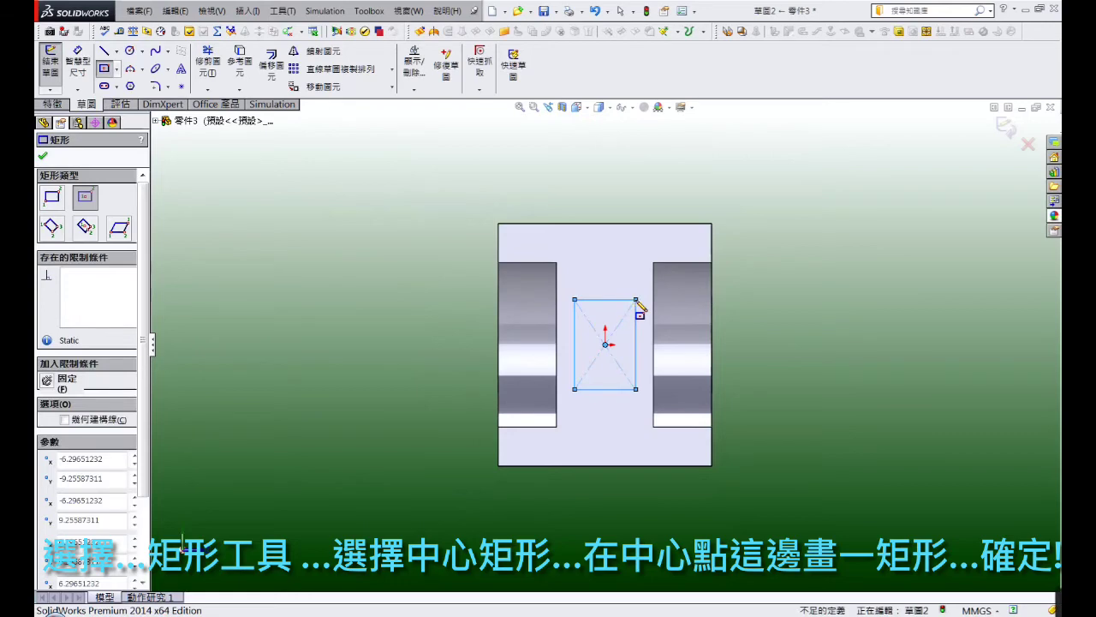
right_click(638, 305)
left_click(660, 214)
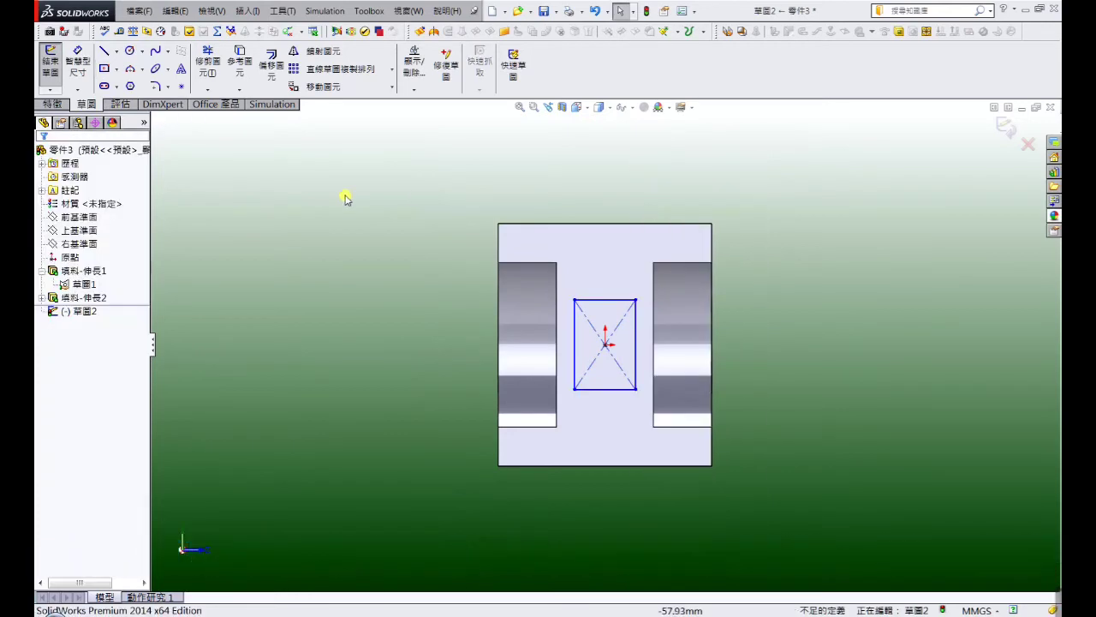
Dimension the rectangle's top edge to 14 mm and its left edge to 18 mm
left_click(77, 62)
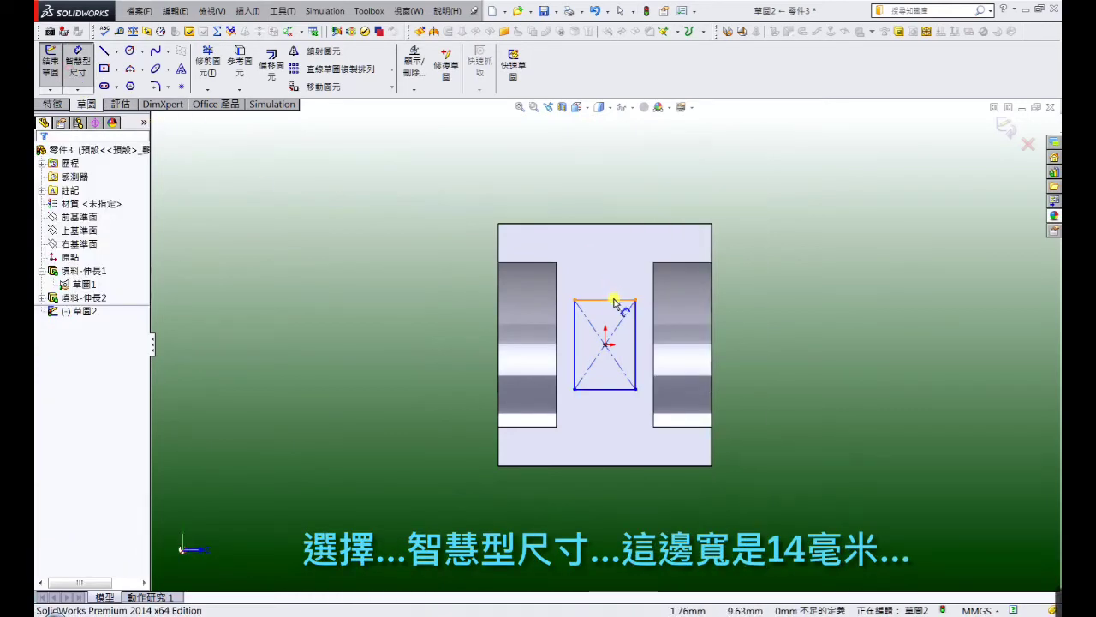
left_click(612, 301)
left_click(613, 283)
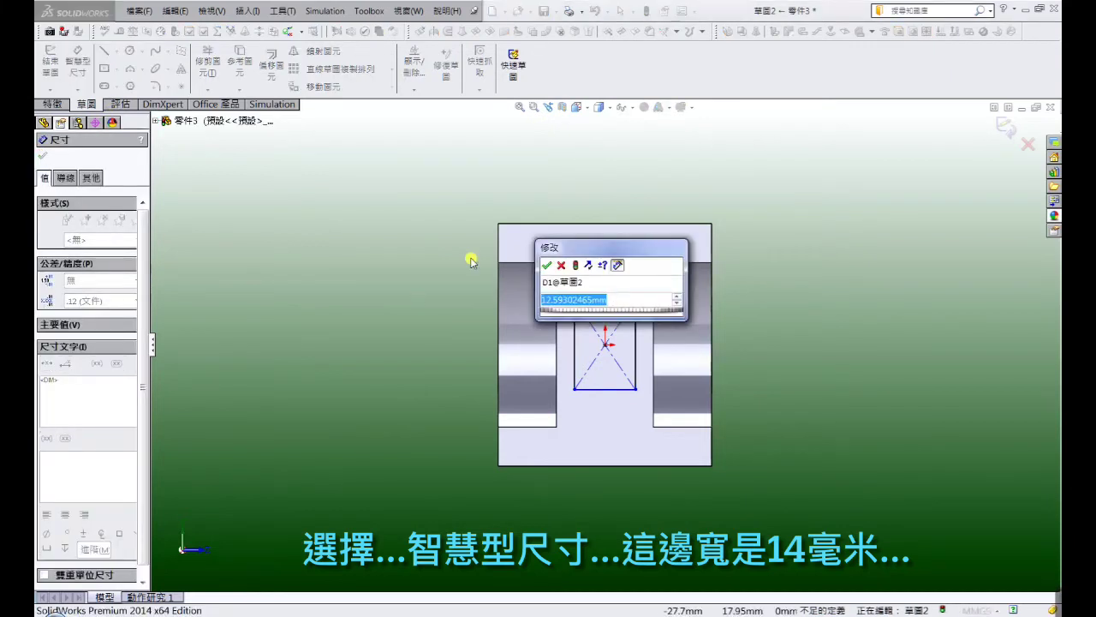
type("14")
key("Return")
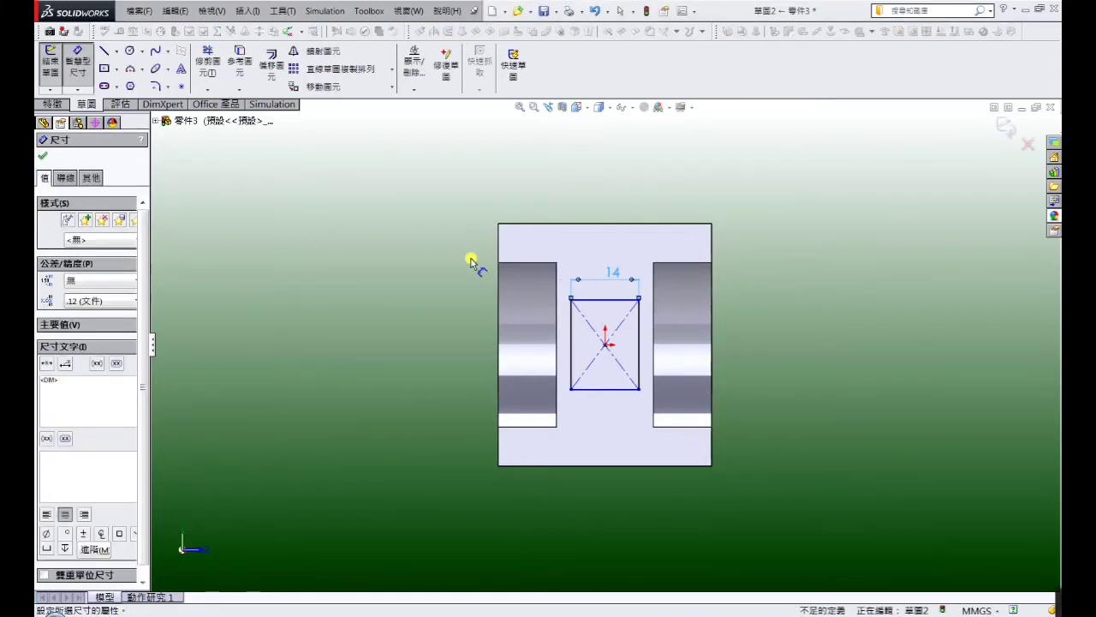
left_click(572, 340)
left_click(532, 351)
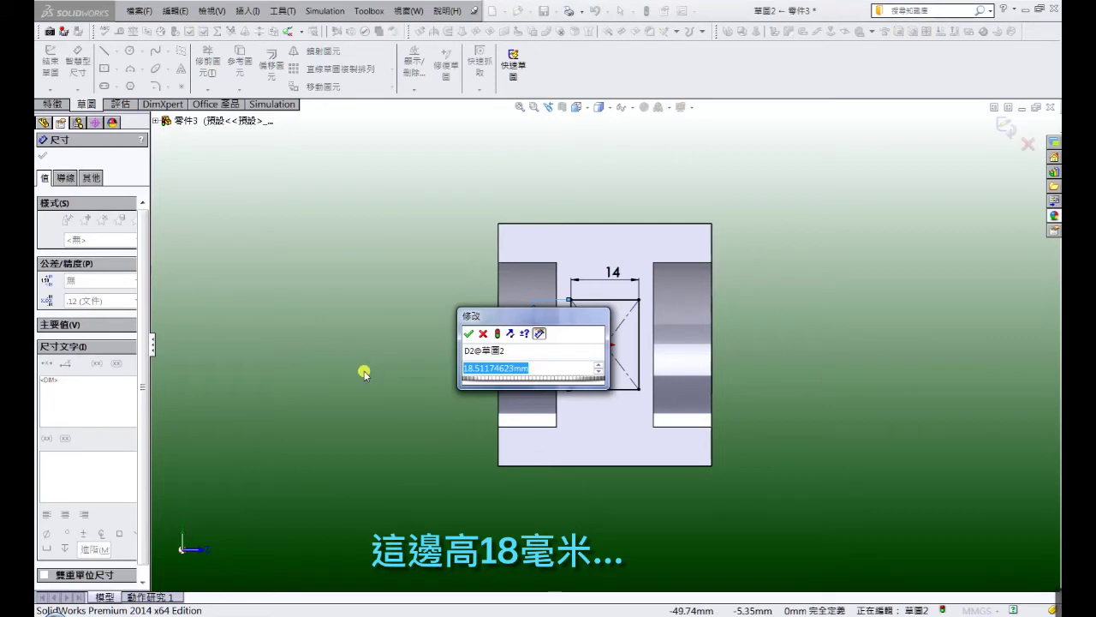
type("18")
key("Return")
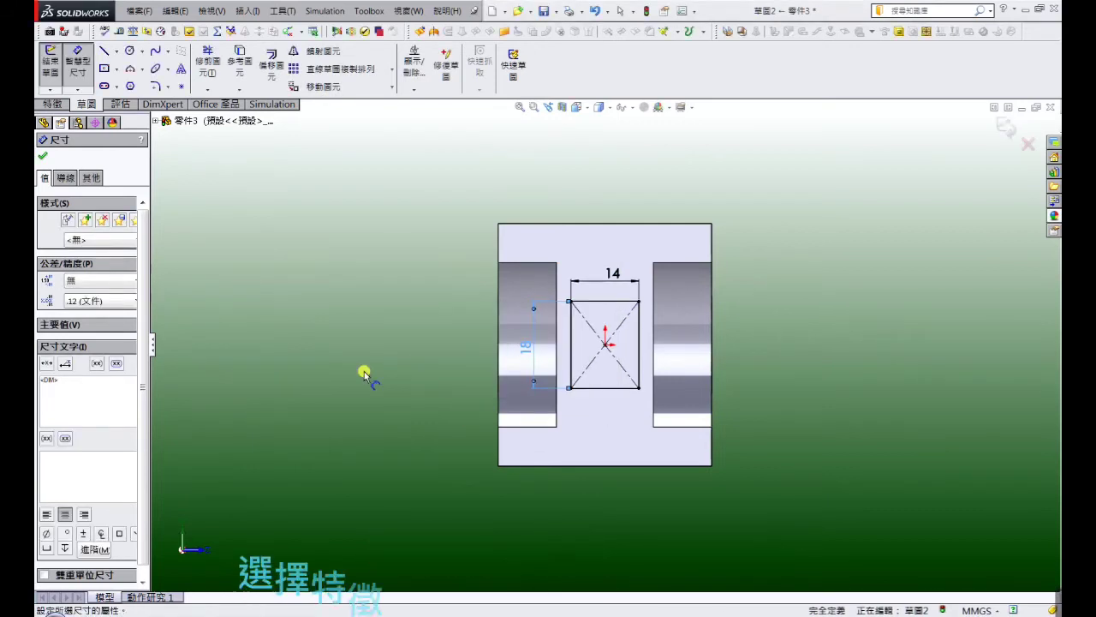
Cut the 14×18 rectangle Through All, then orbit to view the window
left_click(52, 104)
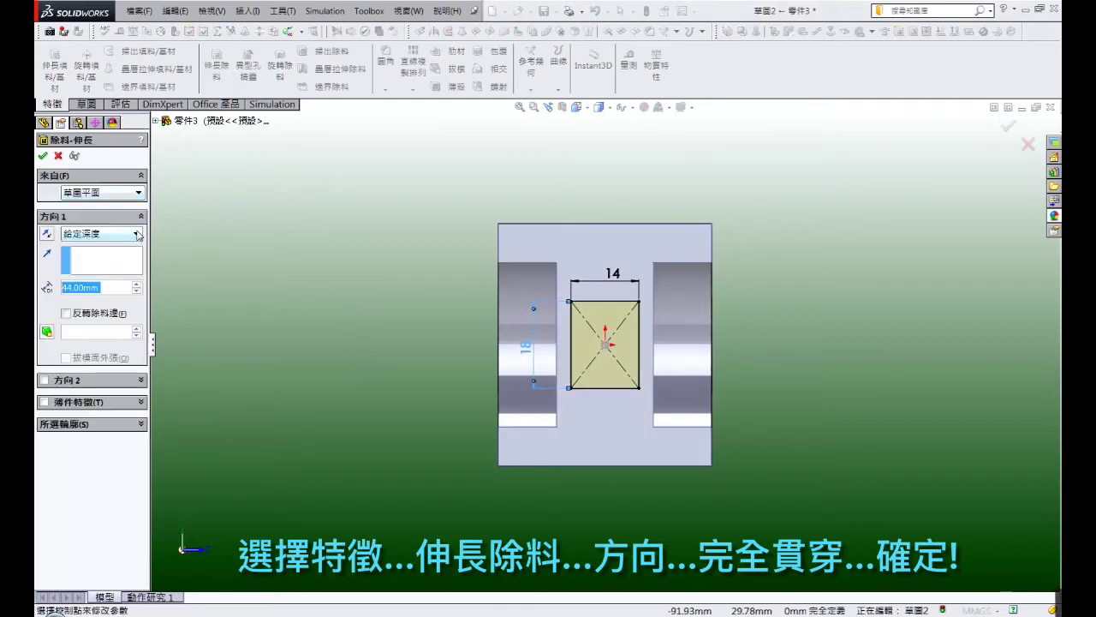
left_click(138, 234)
left_click(135, 258)
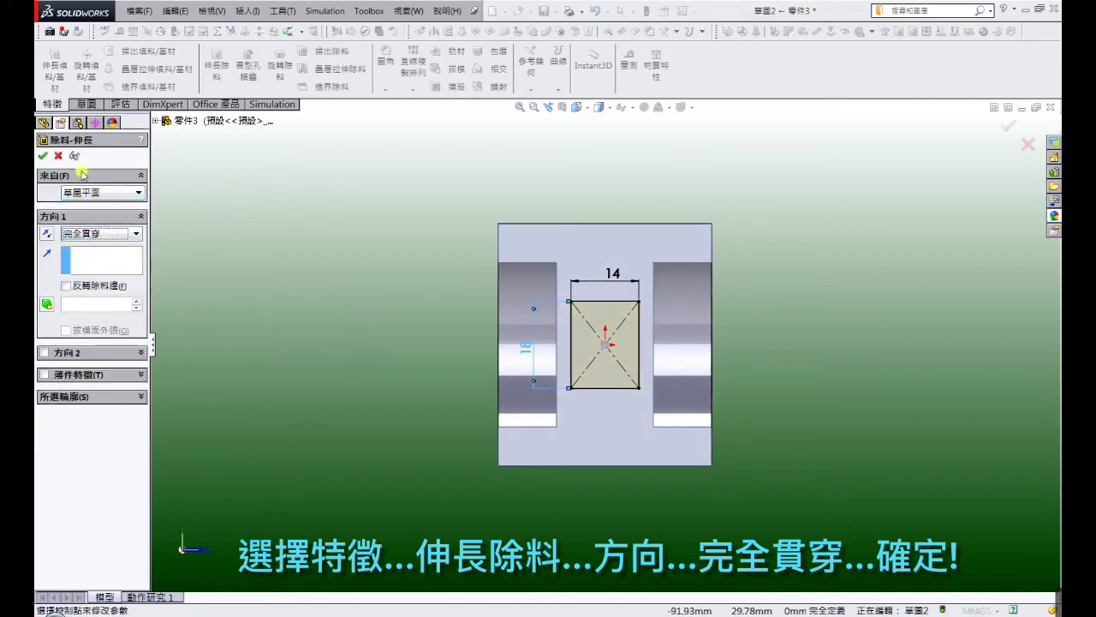
left_click(41, 156)
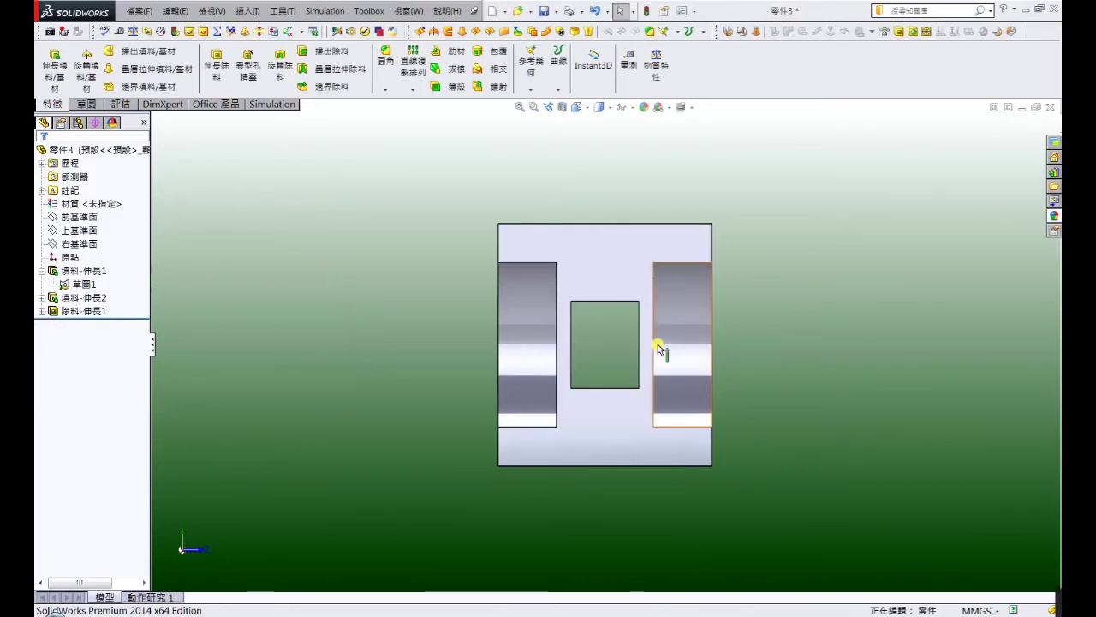
mouse_move(656, 347)
middle_mouse_down()
mouse_move(560, 342)
mouse_move(568, 392)
middle_mouse_up()
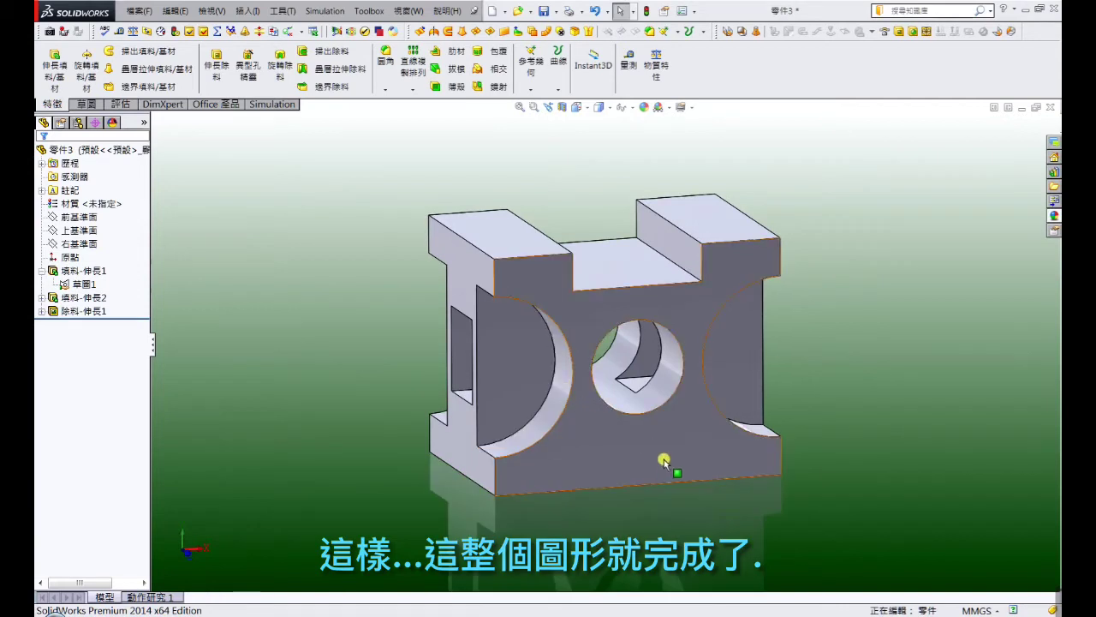
Apply a light pink part-level appearance (RGB 255,128,…) to the whole block
right_click(686, 443)
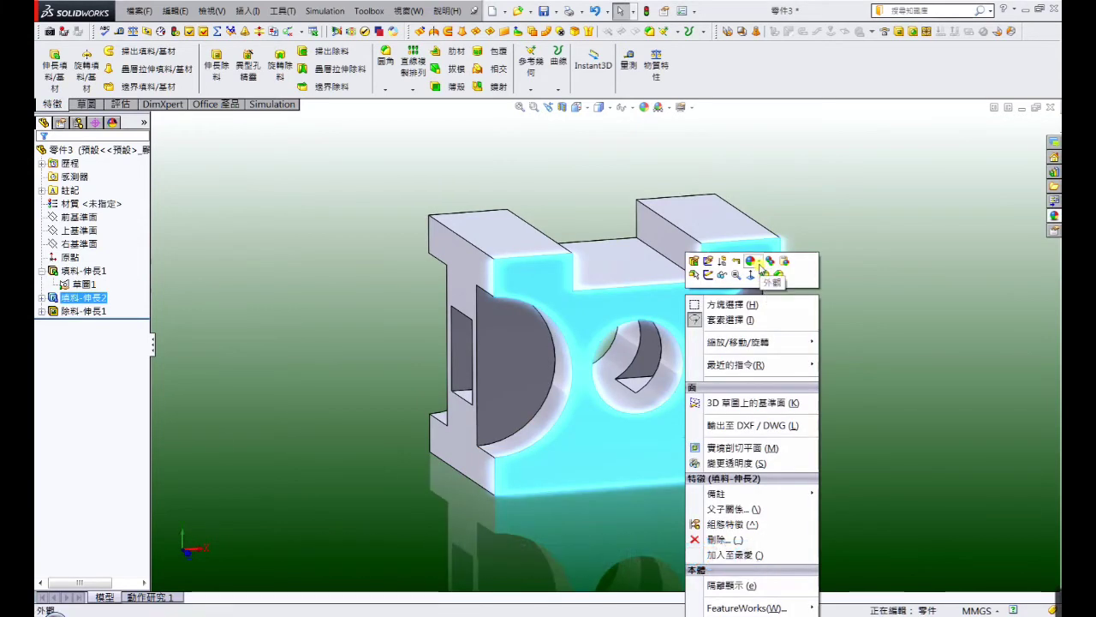
left_click(757, 261)
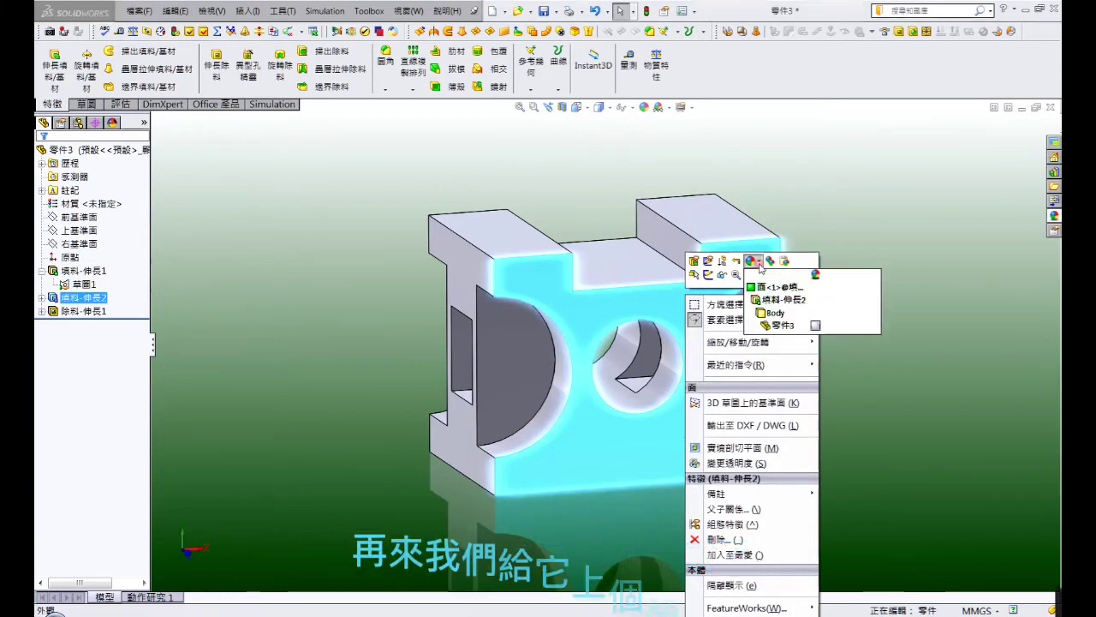
left_click(813, 325)
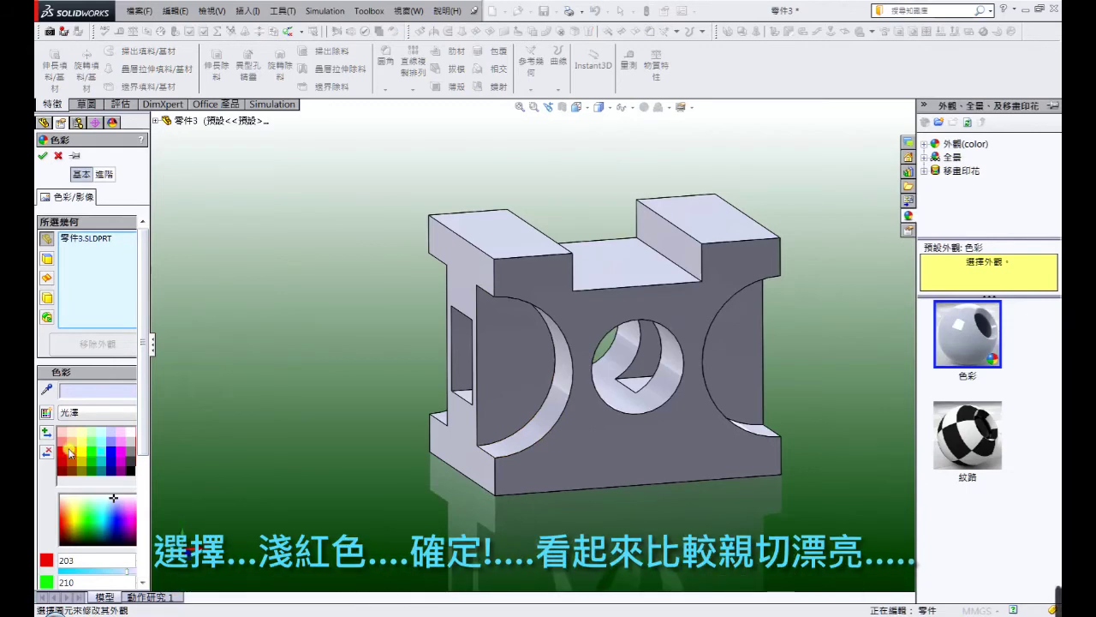
left_click(61, 446)
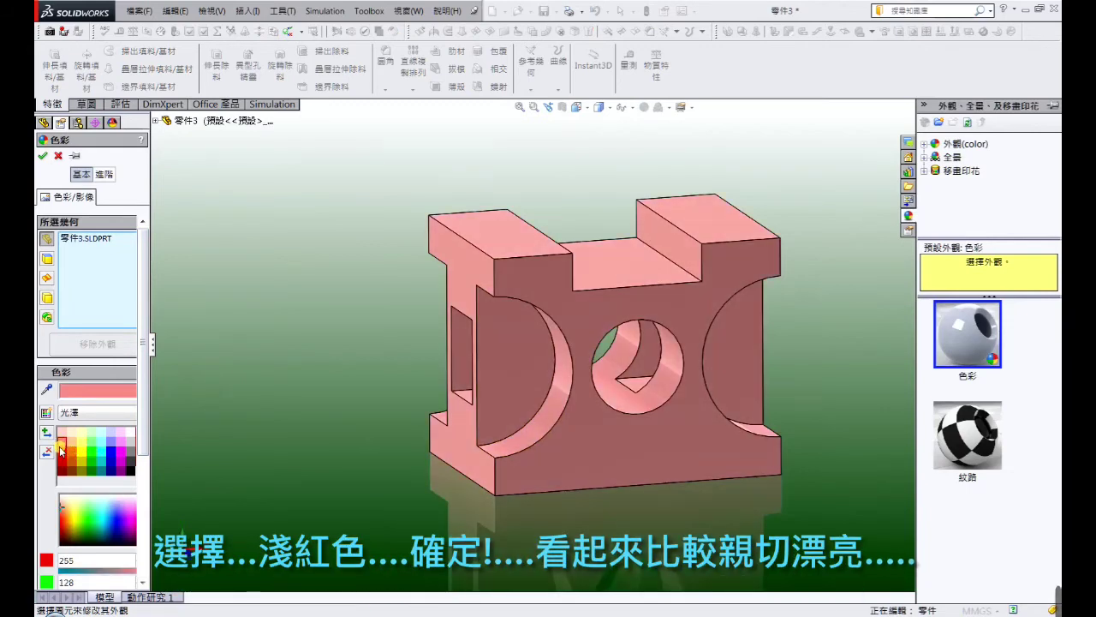
left_click(41, 155)
mouse_move(264, 370)
middle_mouse_down()
mouse_move(288, 342)
mouse_move(283, 379)
mouse_move(262, 371)
mouse_move(268, 380)
middle_mouse_up()
scroll(765, 416, "up", 2)
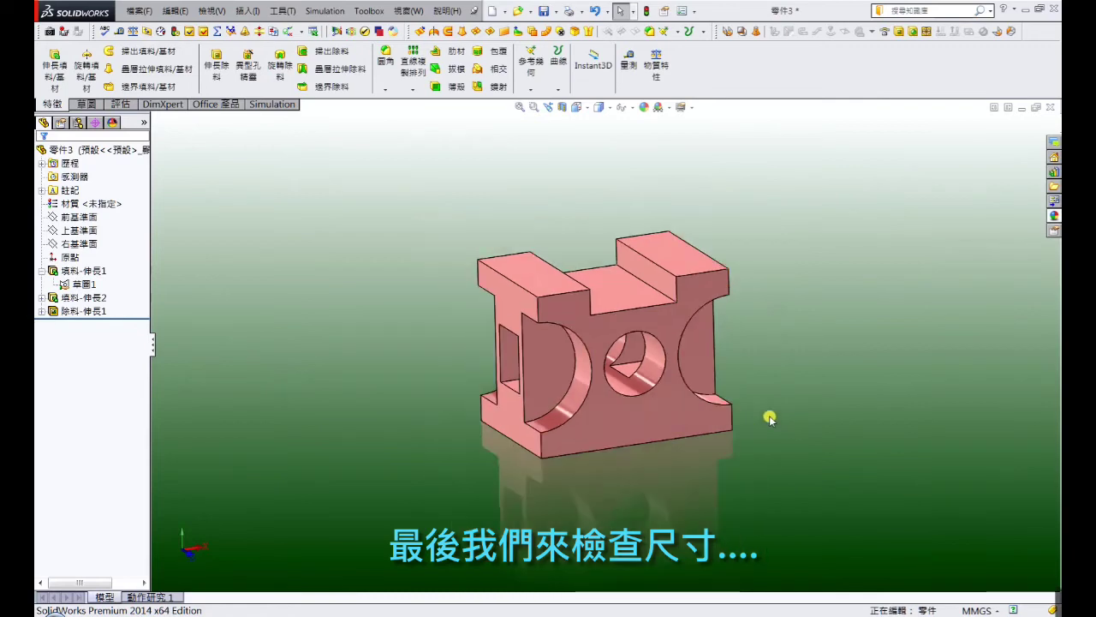
left_click(668, 412)
key("ctrl+8")
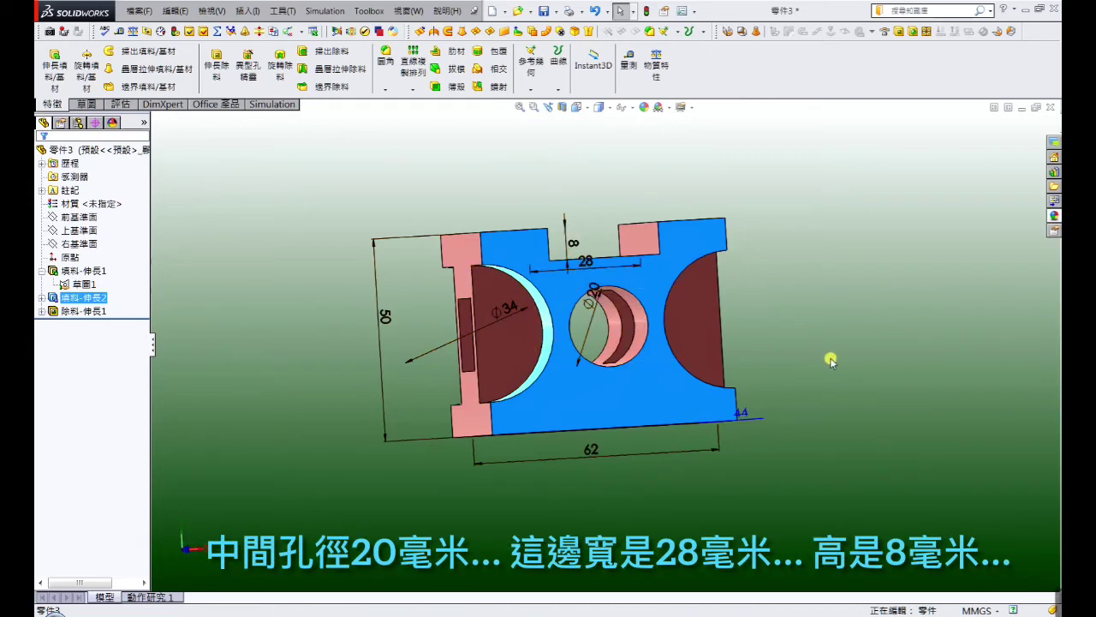
middle_click_drag(831, 359, 839, 430)
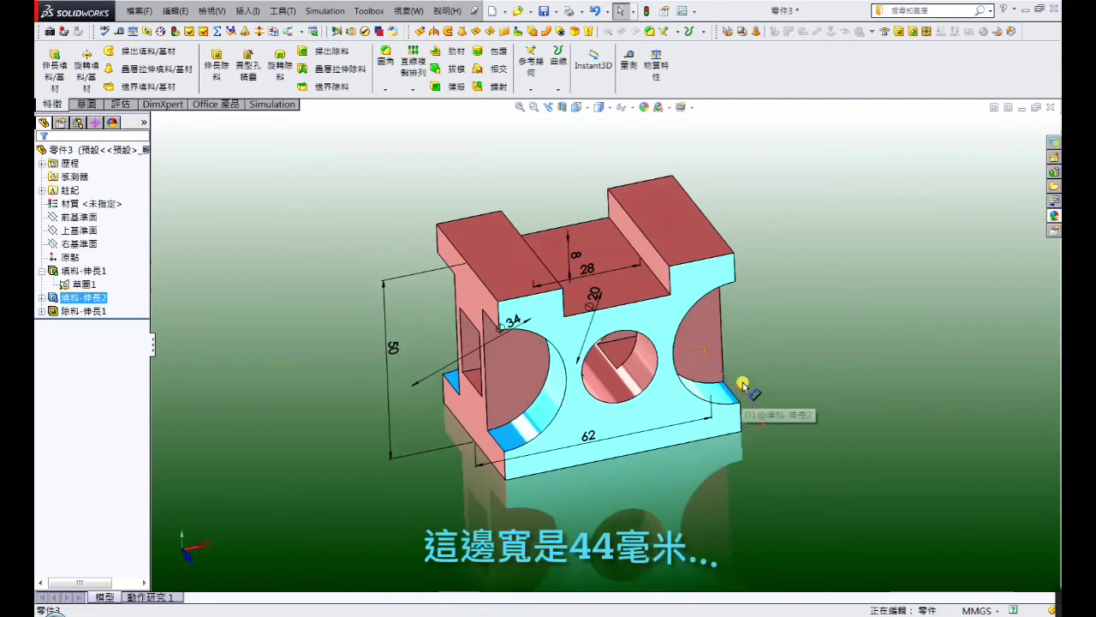
left_click(797, 317)
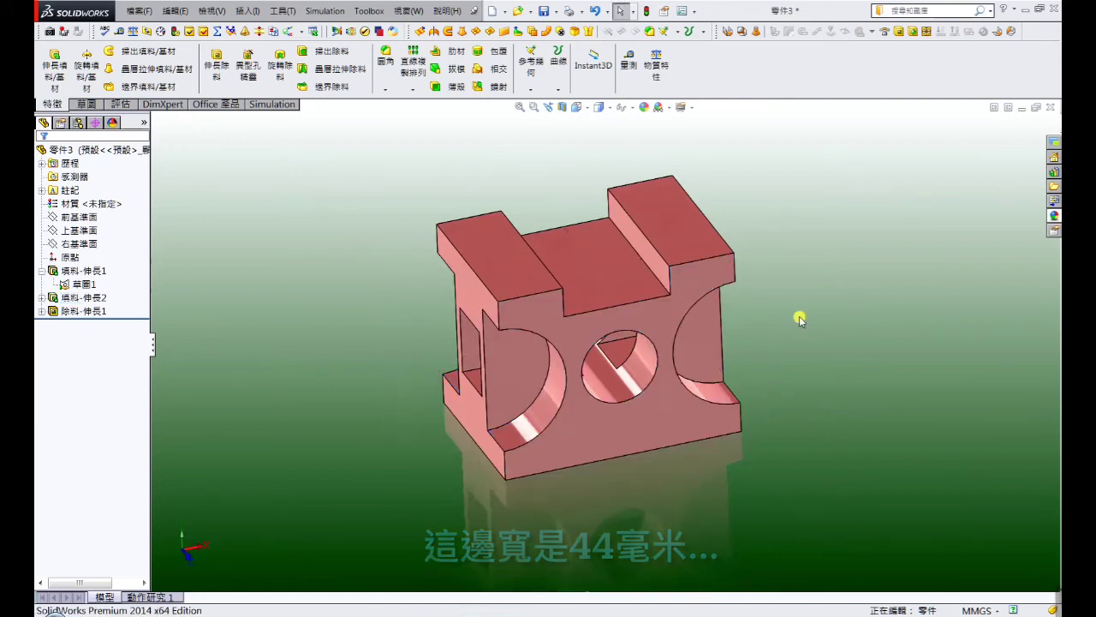
middle_click_drag(632, 383, 661, 368)
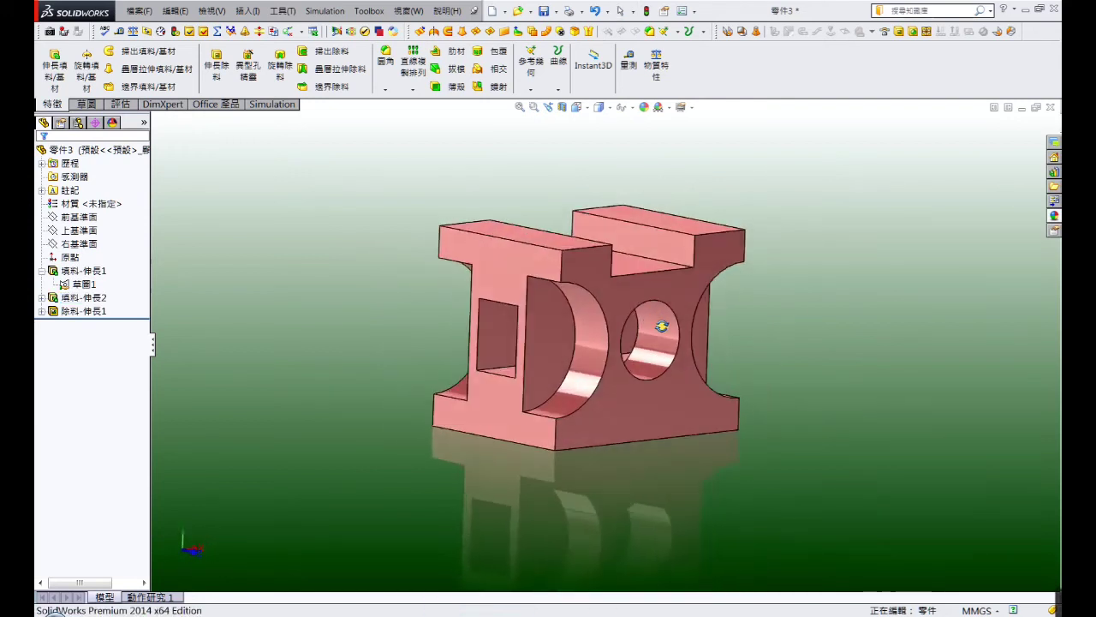
left_click(496, 360)
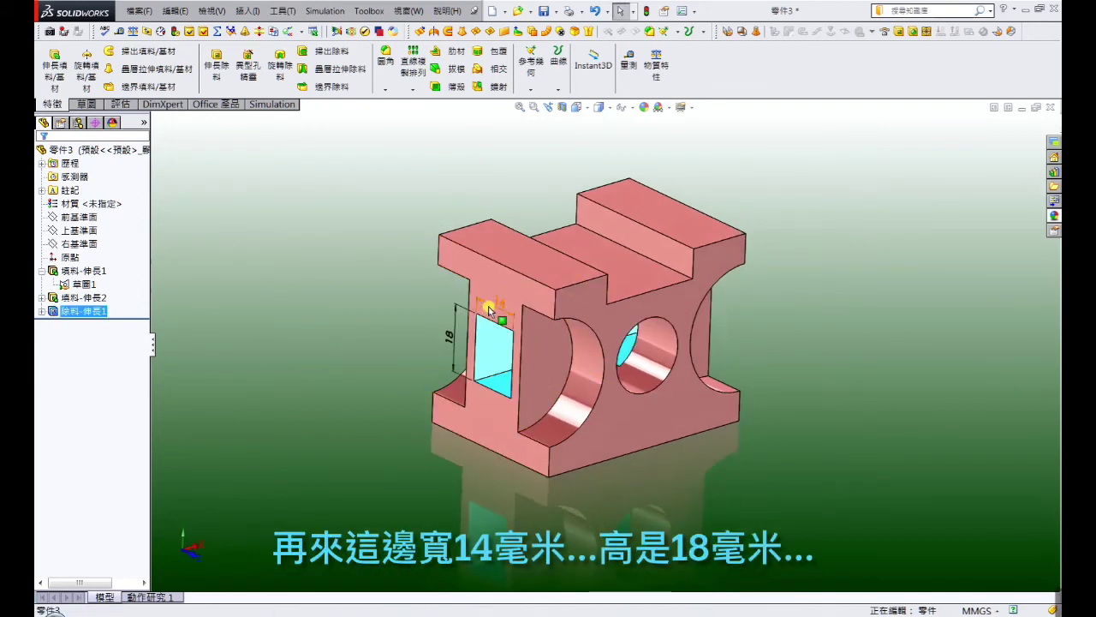
left_click(396, 352)
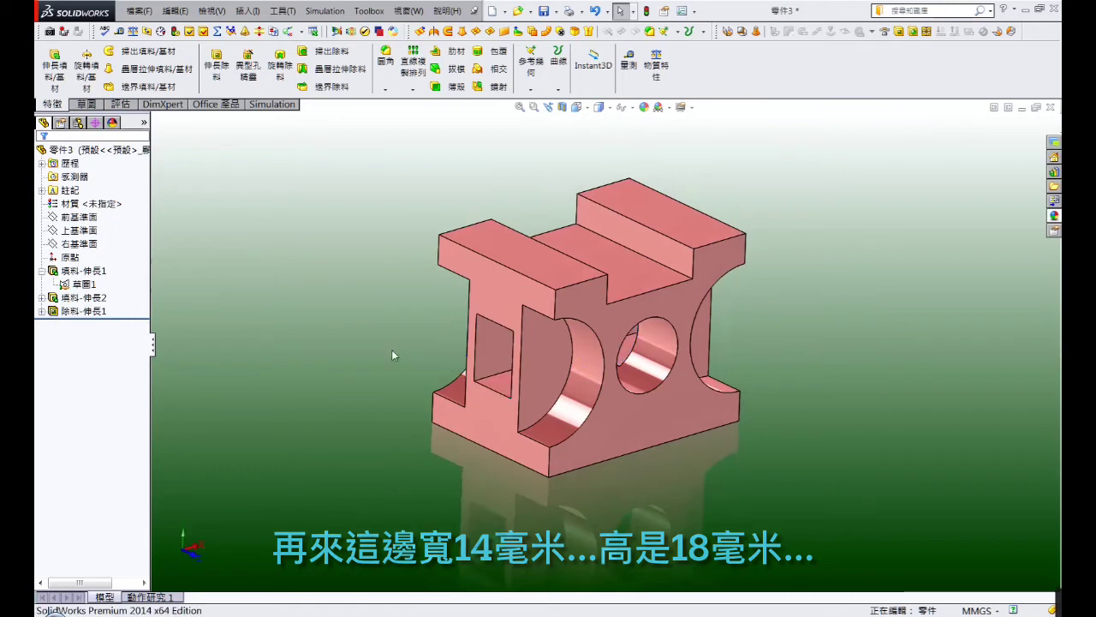
mouse_move(814, 351)
middle_mouse_down()
mouse_move(820, 240)
mouse_move(759, 348)
mouse_move(600, 311)
mouse_move(468, 388)
mouse_move(437, 379)
mouse_move(605, 348)
mouse_move(712, 404)
mouse_move(786, 385)
mouse_move(789, 445)
middle_mouse_up()
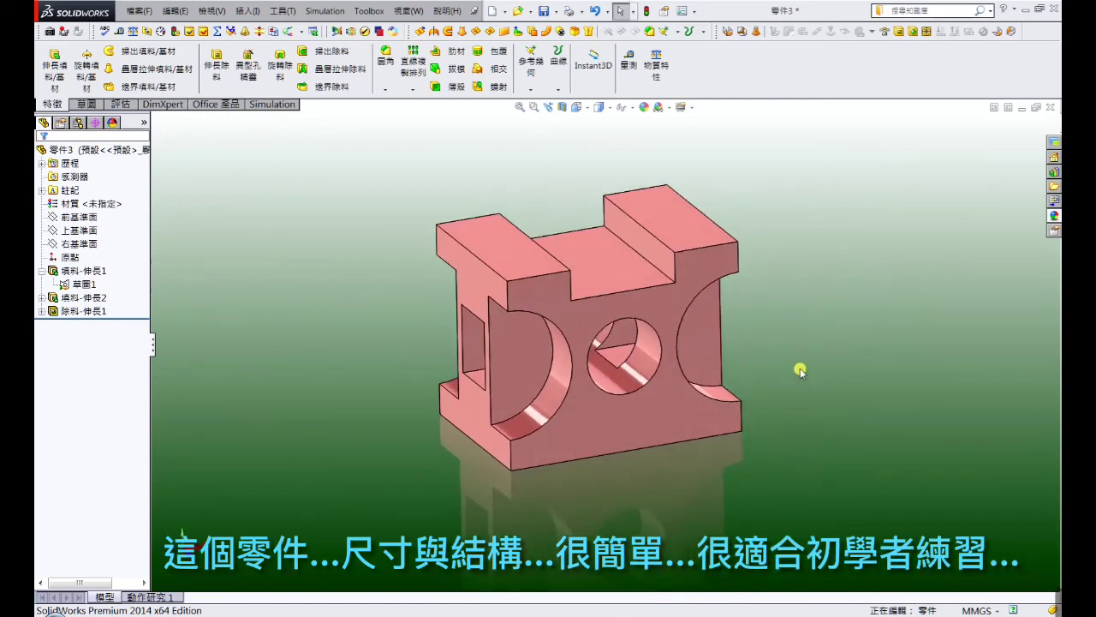